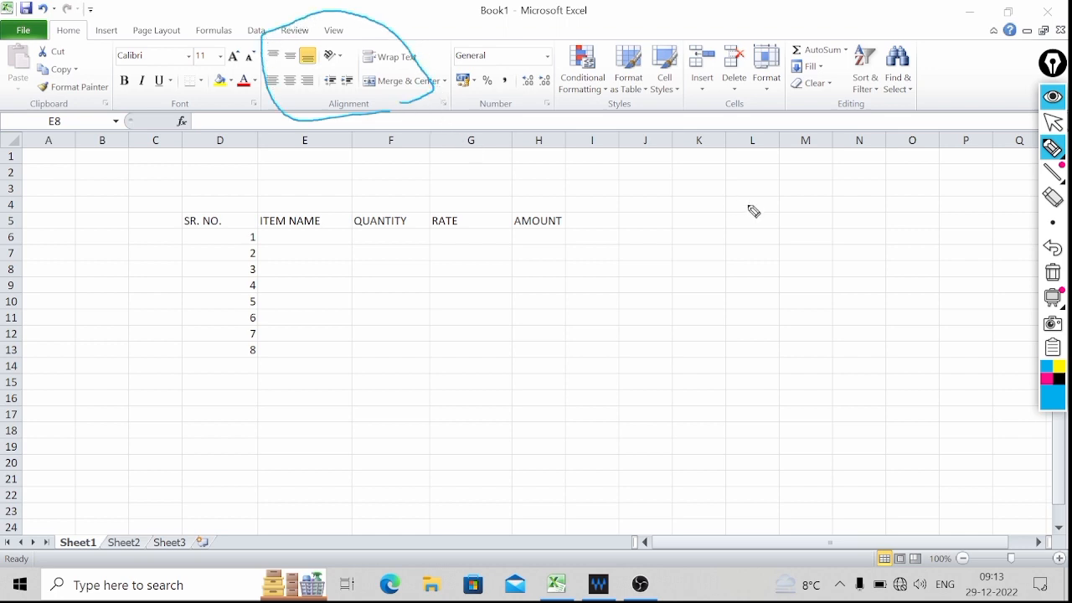
Erase the on-screen pen annotation around the alignment commands and switch back to the normal pointer.
click(1055, 282)
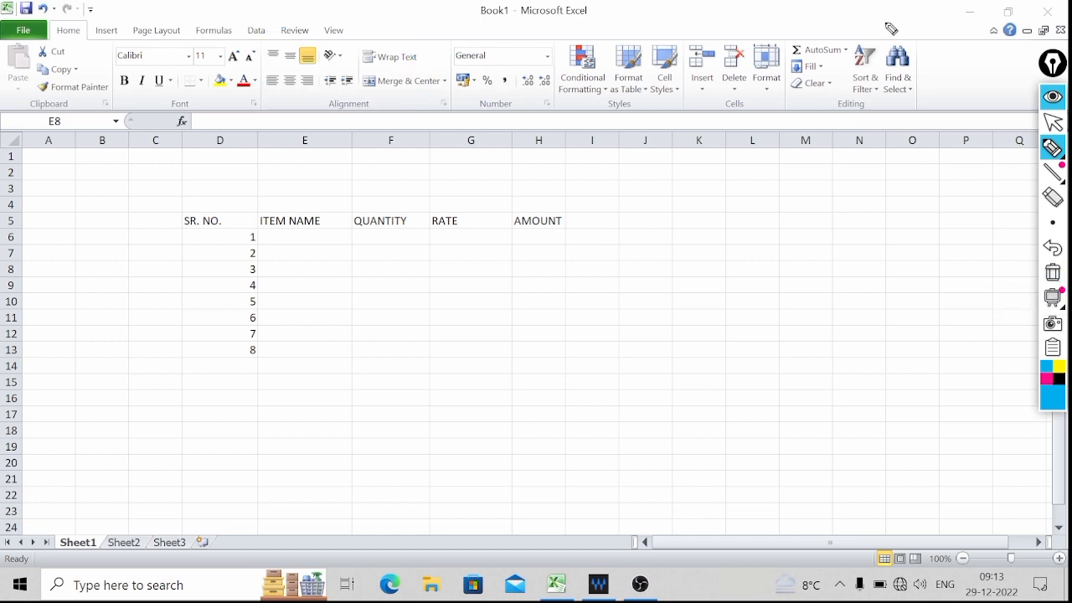
click(1053, 122)
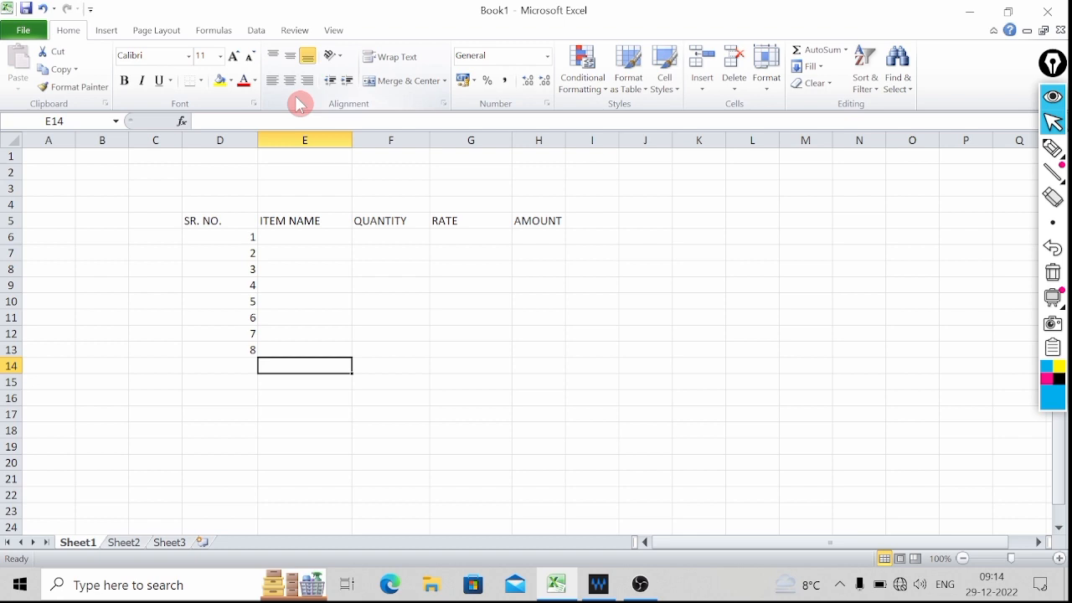
key(Up)
key(Up)
key(Up)
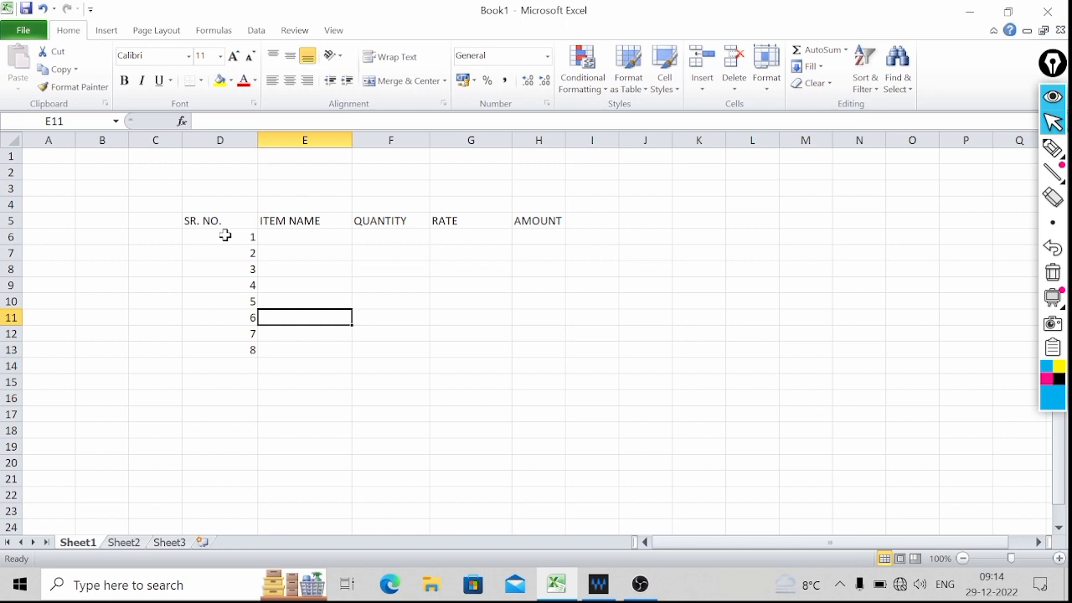
Left-align the serial numbers in D6:D13.
drag(227, 238, 234, 348)
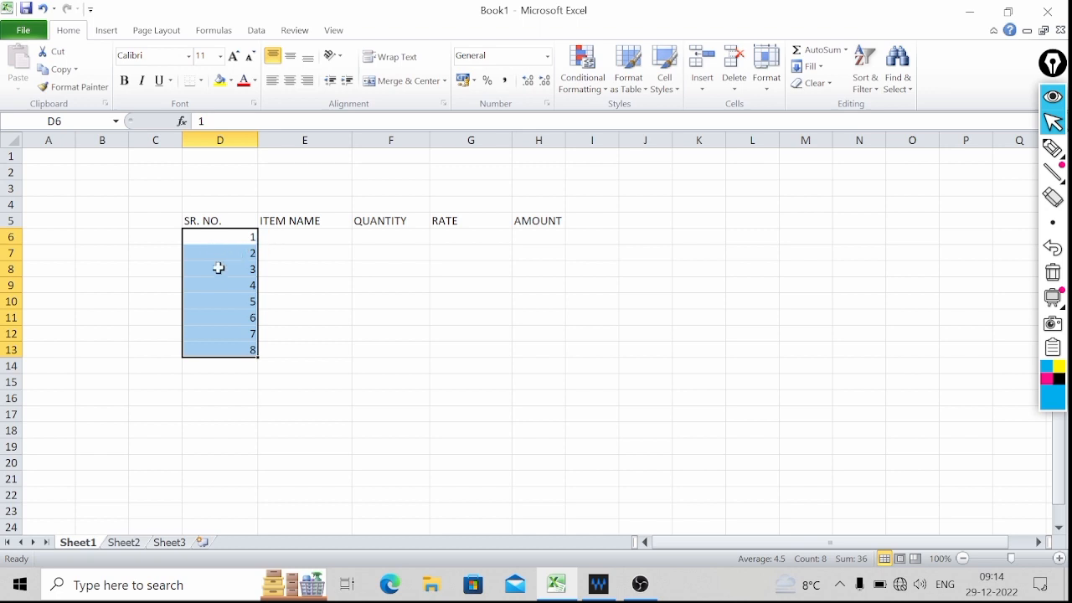
click(273, 81)
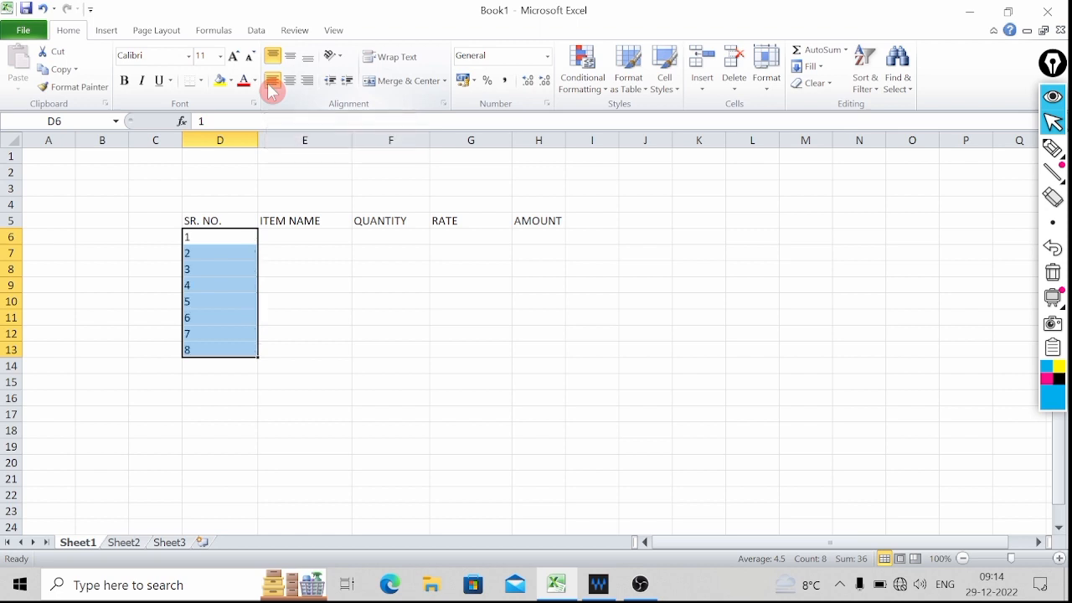
click(209, 263)
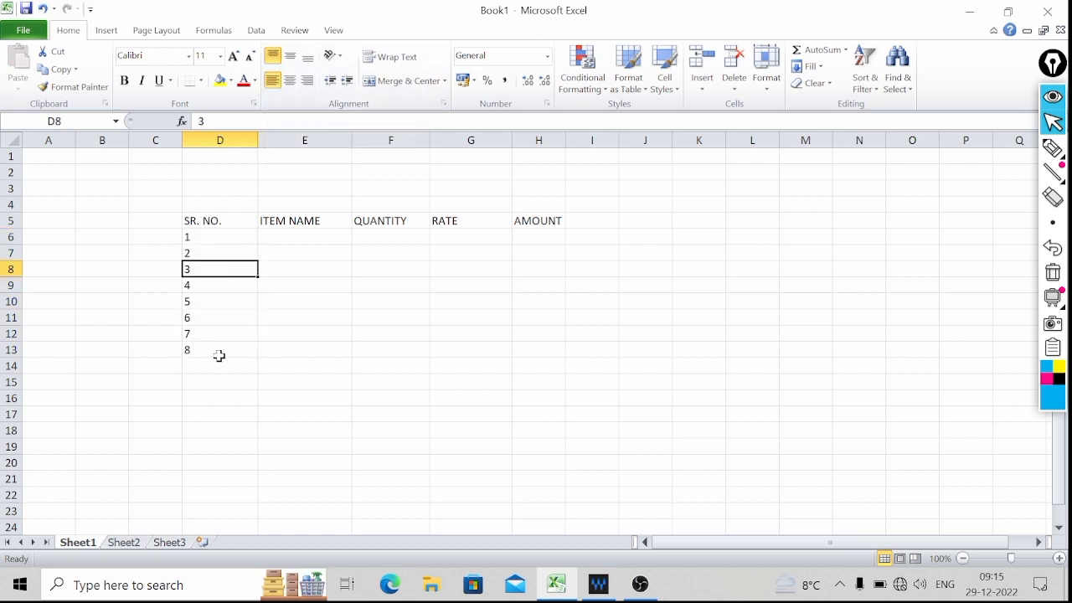
Right-align the serial numbers in D6:D13, then center them horizontally.
drag(215, 237, 223, 342)
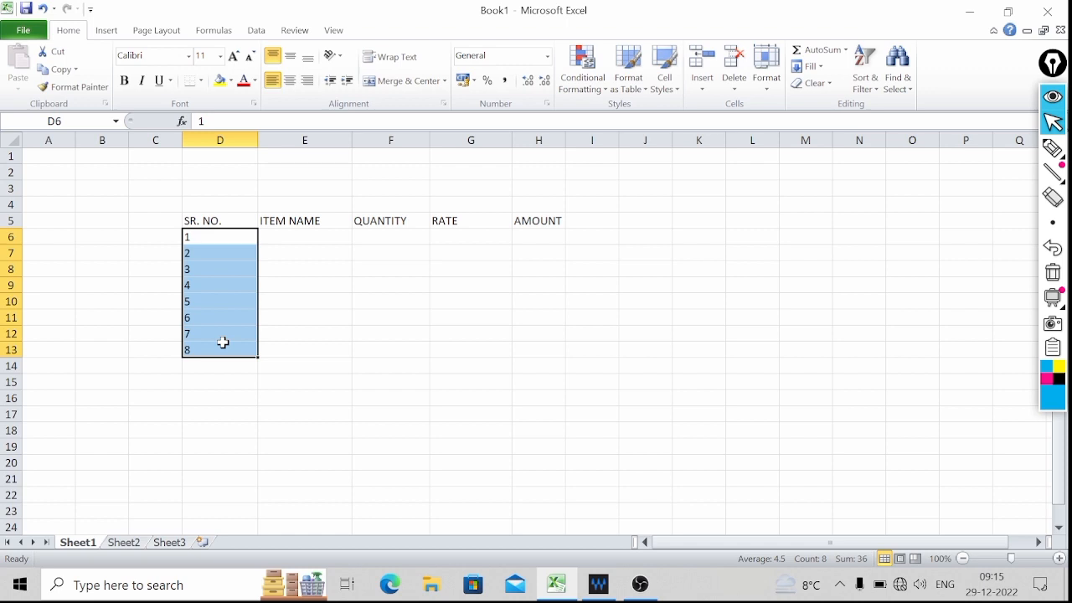
click(309, 81)
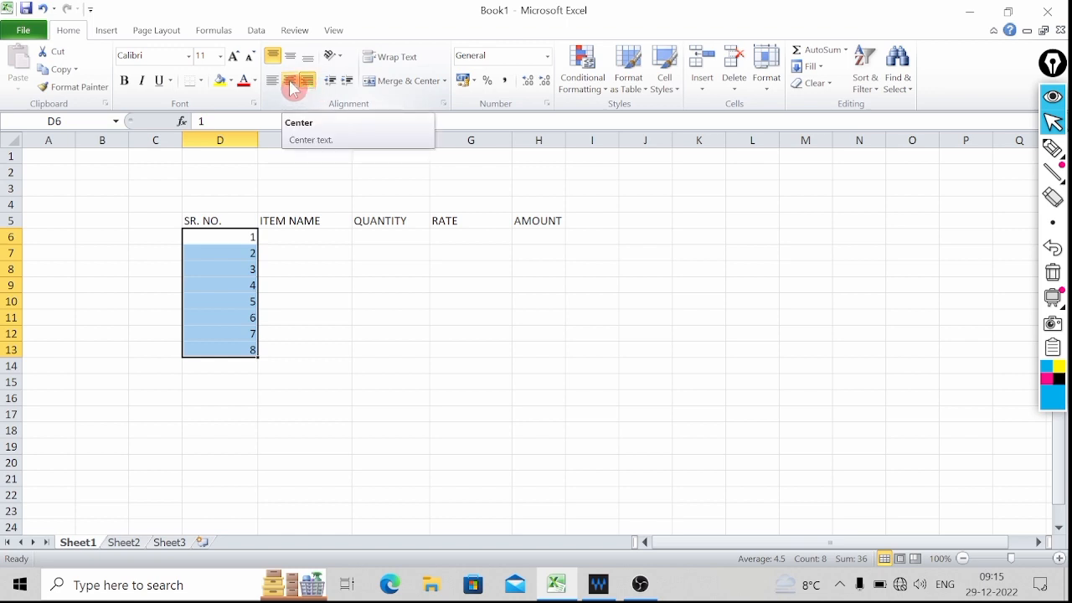
click(291, 83)
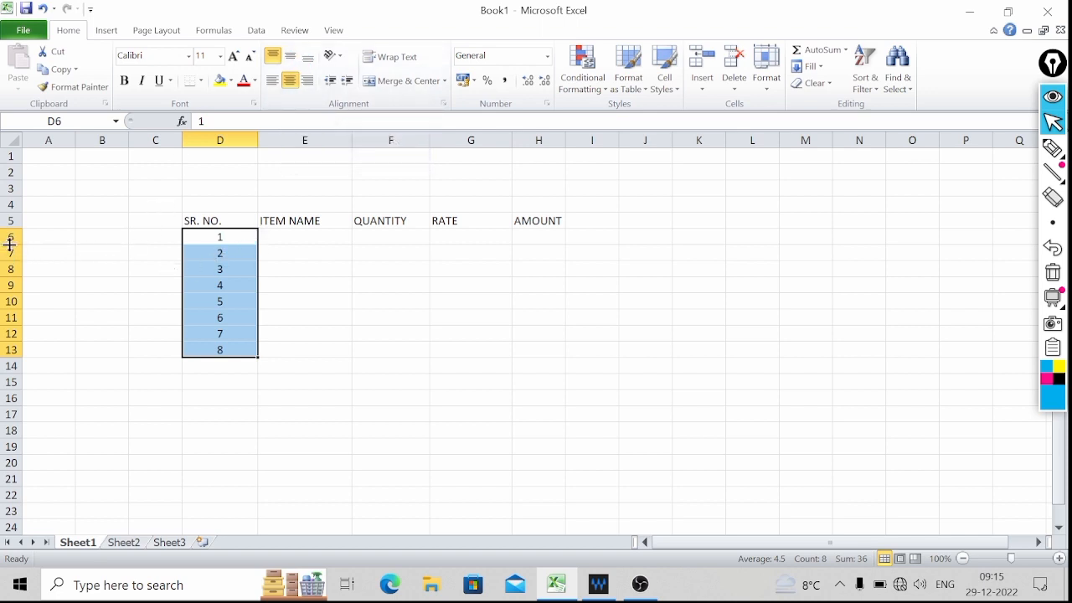
Increase the heights of rows 6, 7 and 8 to roughly double the default row height.
drag(10, 244, 13, 319)
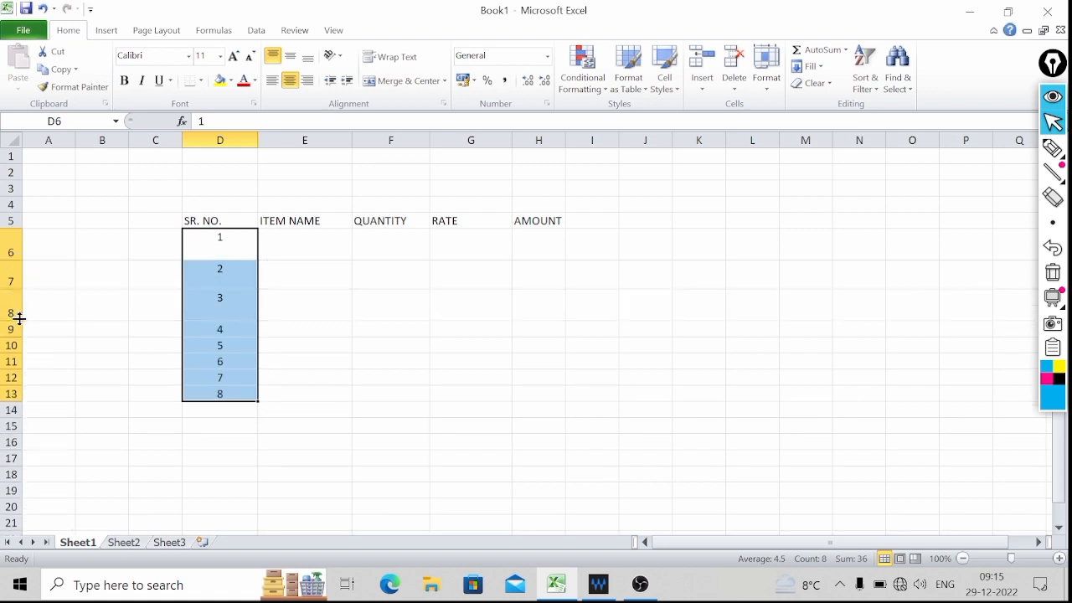
click(318, 328)
click(206, 258)
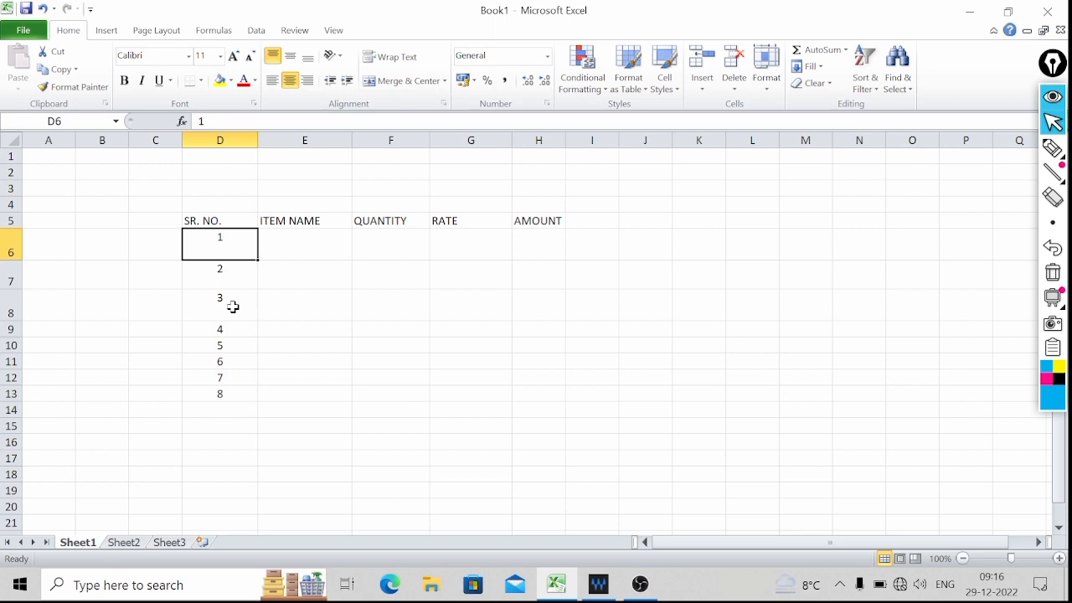
Apply Middle Align to the serial numbers 1 to 3 in D6:D8.
drag(218, 246, 222, 309)
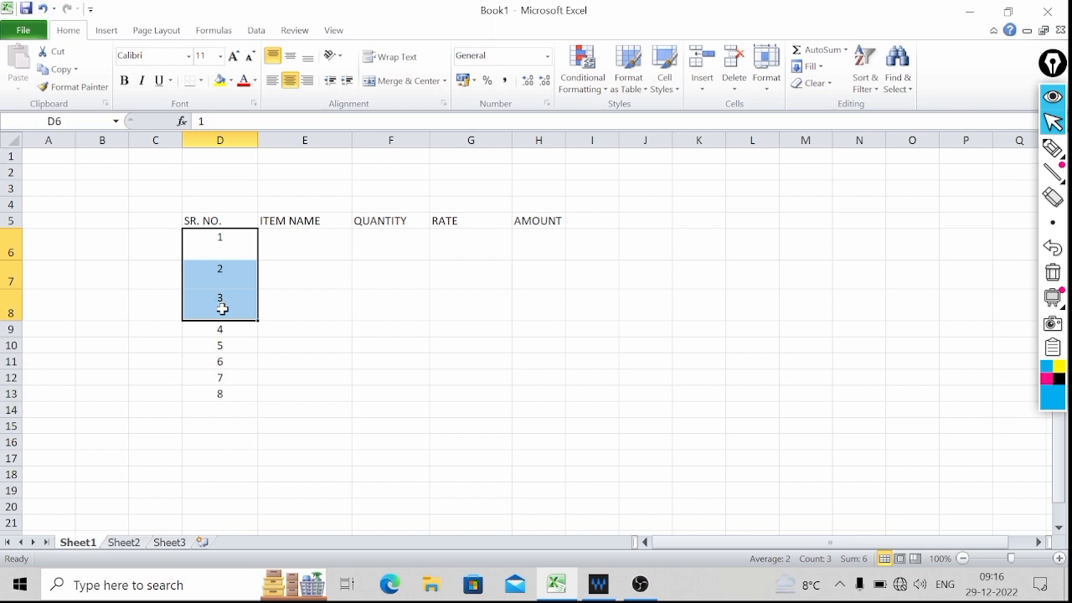
click(290, 60)
click(321, 270)
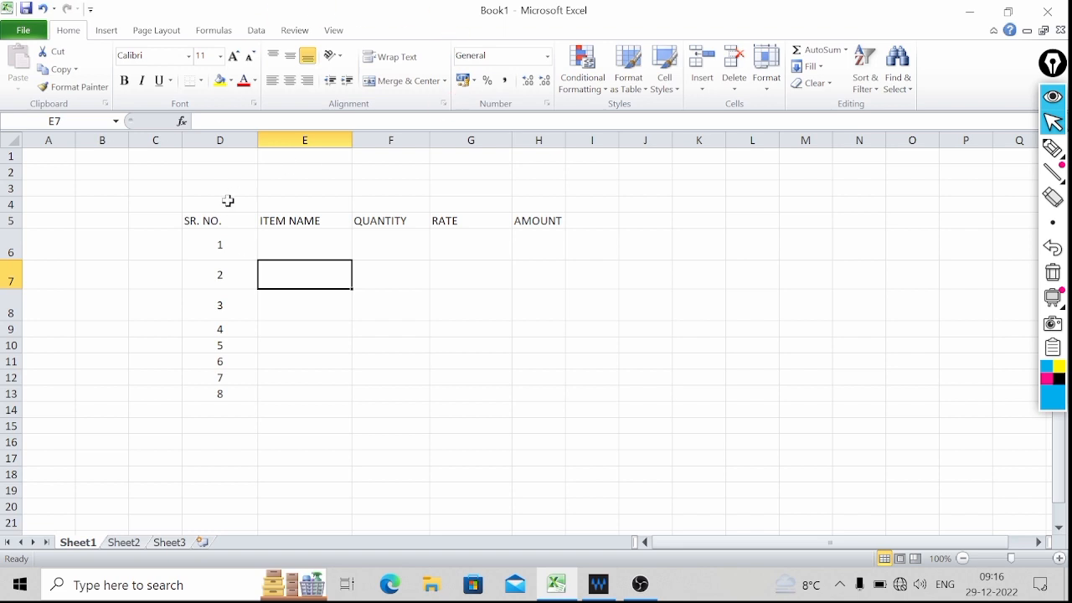
Set the horizontal alignment of the whole serial number range D6:D13 to left.
click(215, 249)
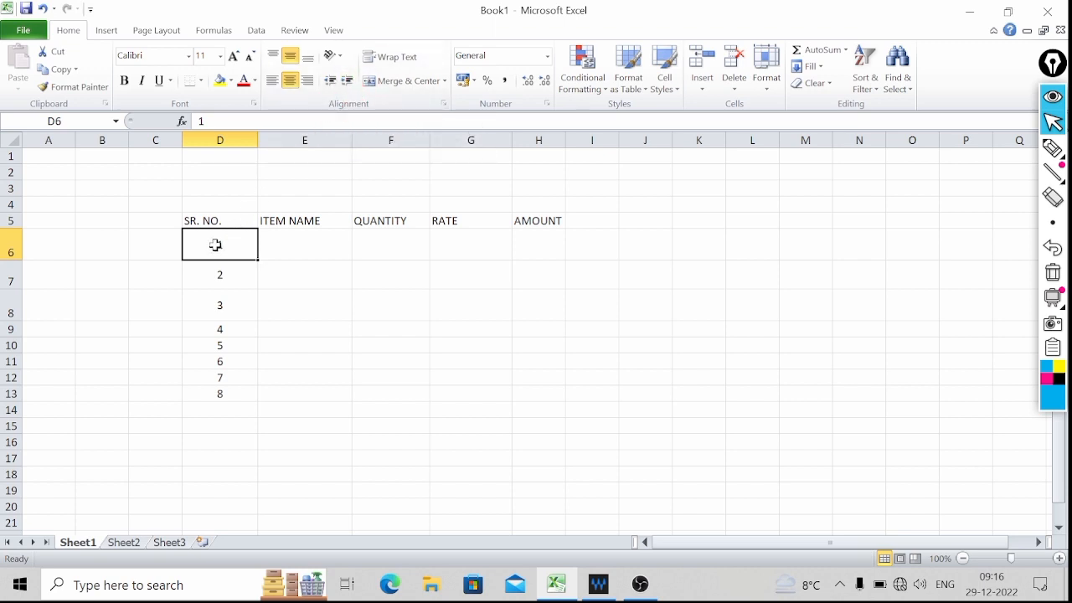
drag(216, 242, 227, 388)
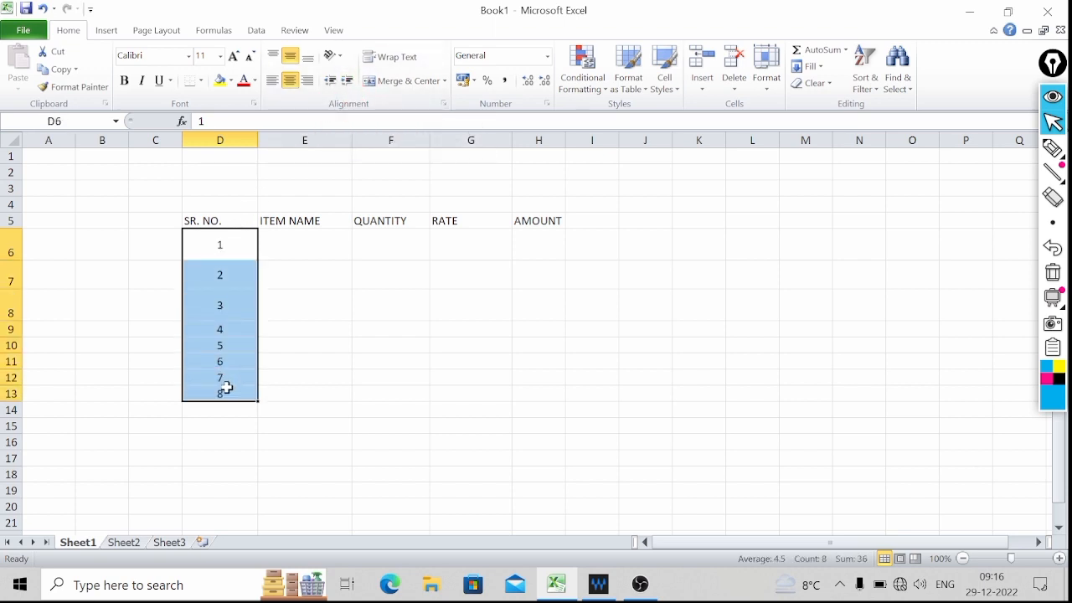
click(274, 81)
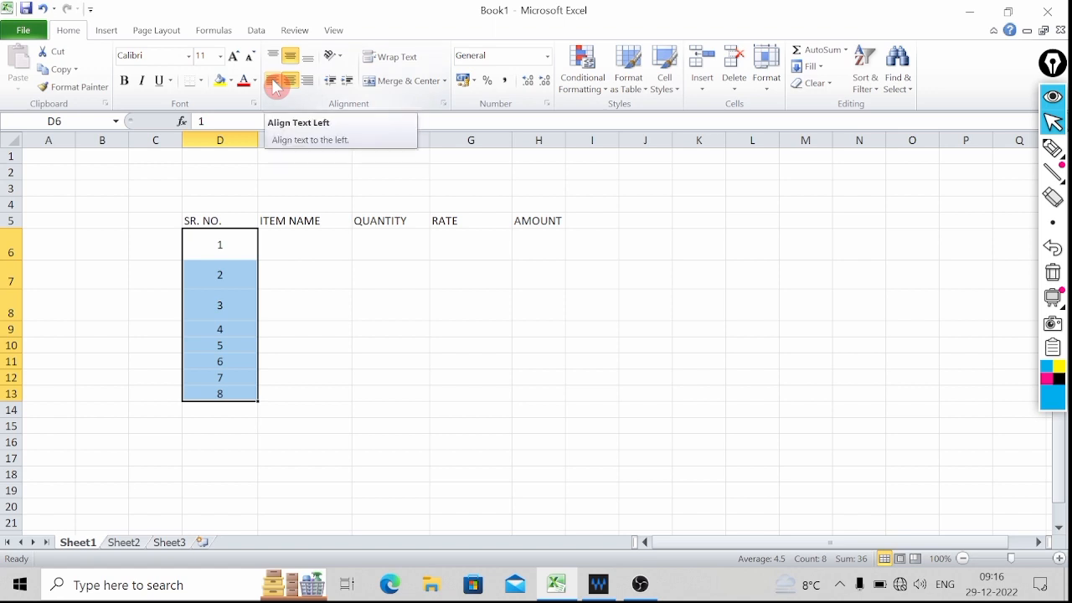
click(275, 83)
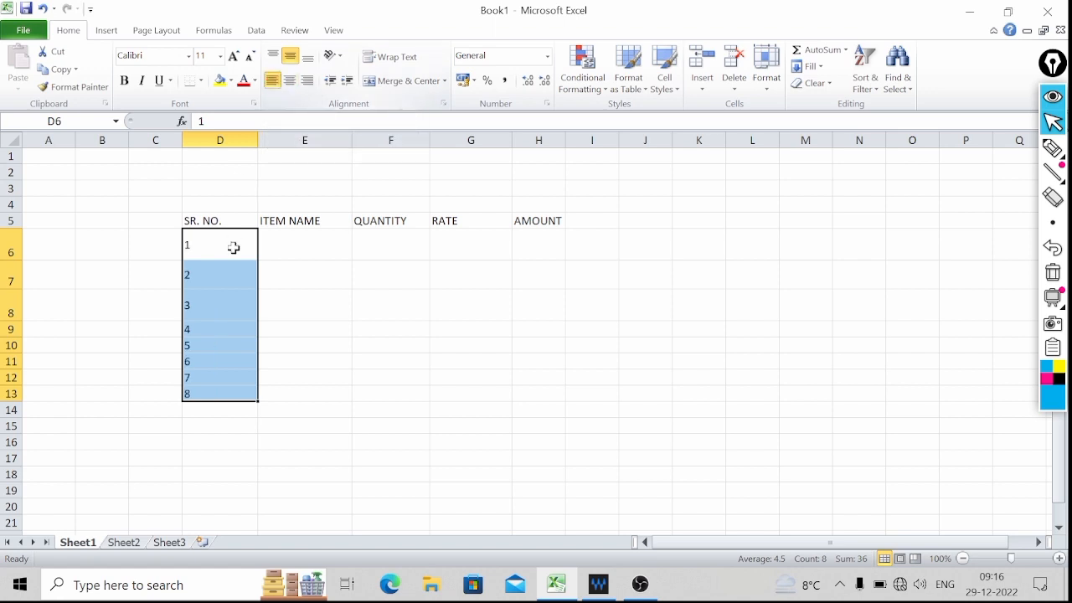
Increase the indent of the serial numbers in D6:D13 by three levels.
click(235, 275)
drag(221, 242, 227, 383)
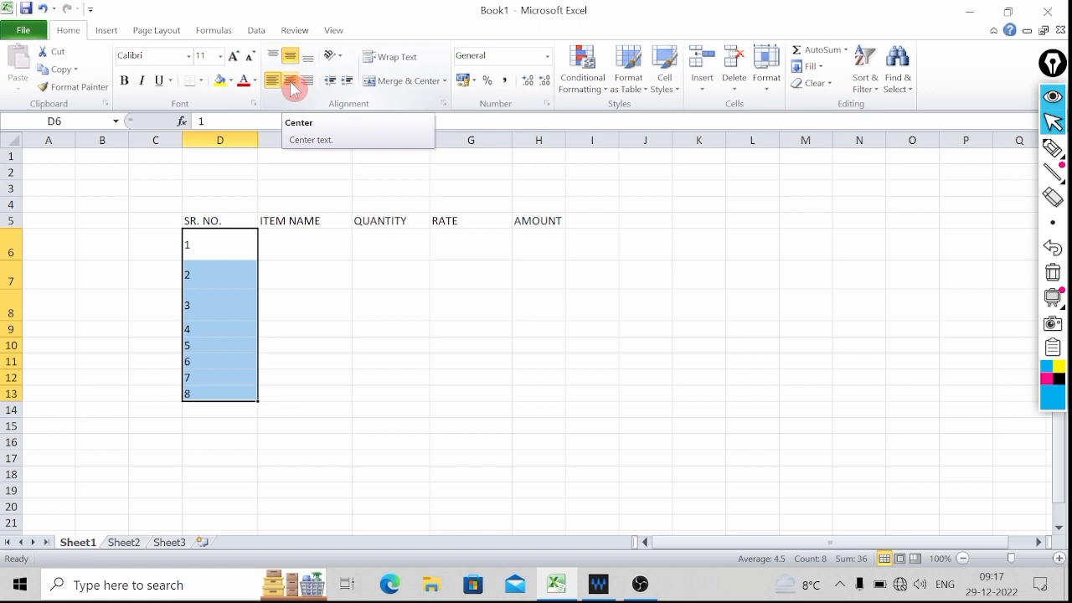
click(350, 84)
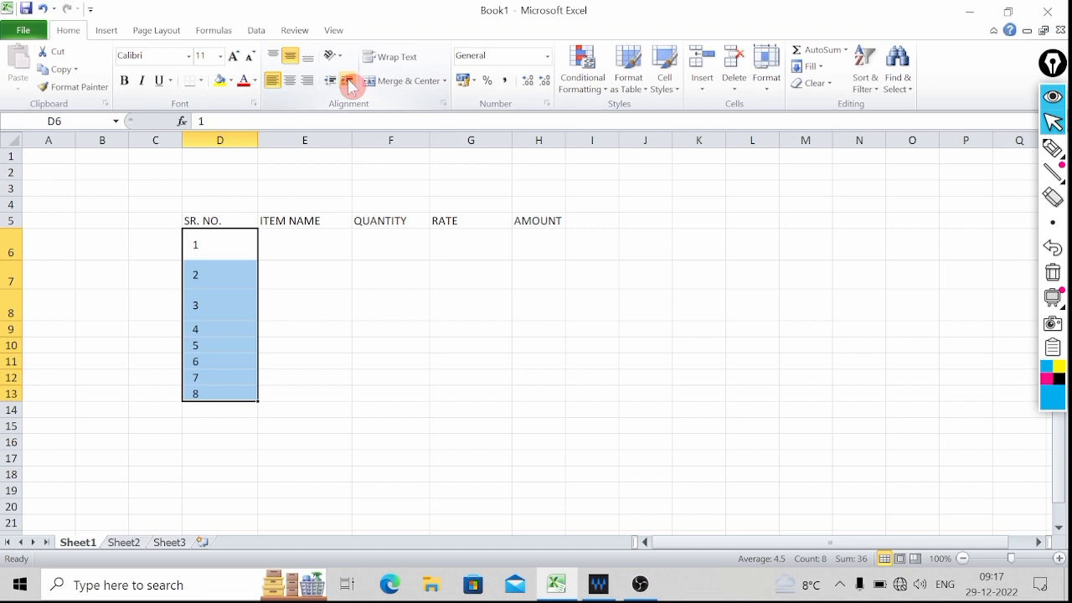
click(350, 83)
click(350, 84)
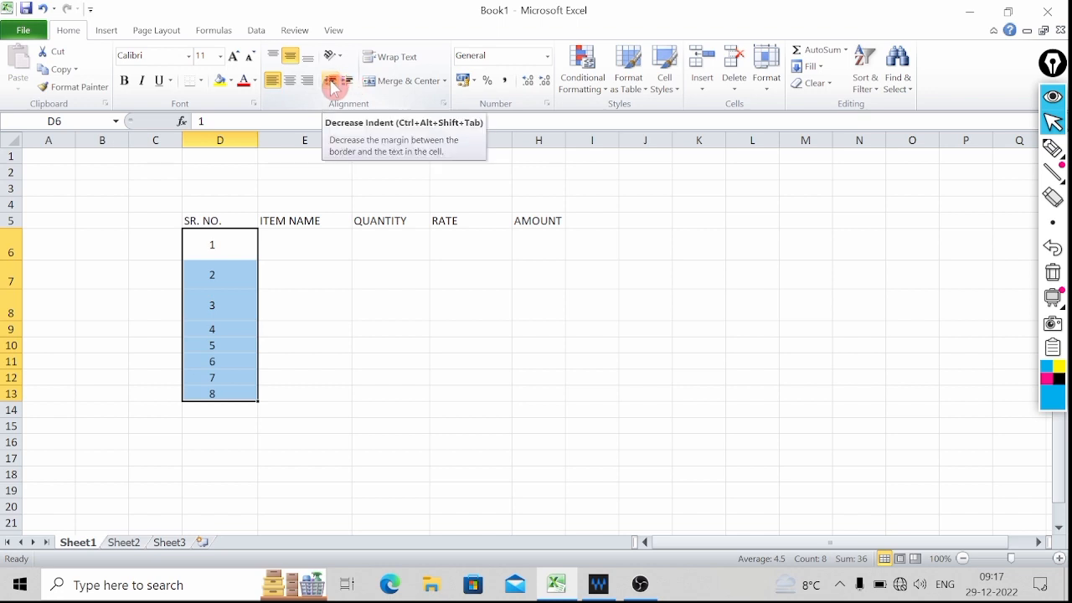
Decrease the indent of D6:D13 by three levels, back to the cell border.
click(333, 84)
click(334, 84)
click(333, 83)
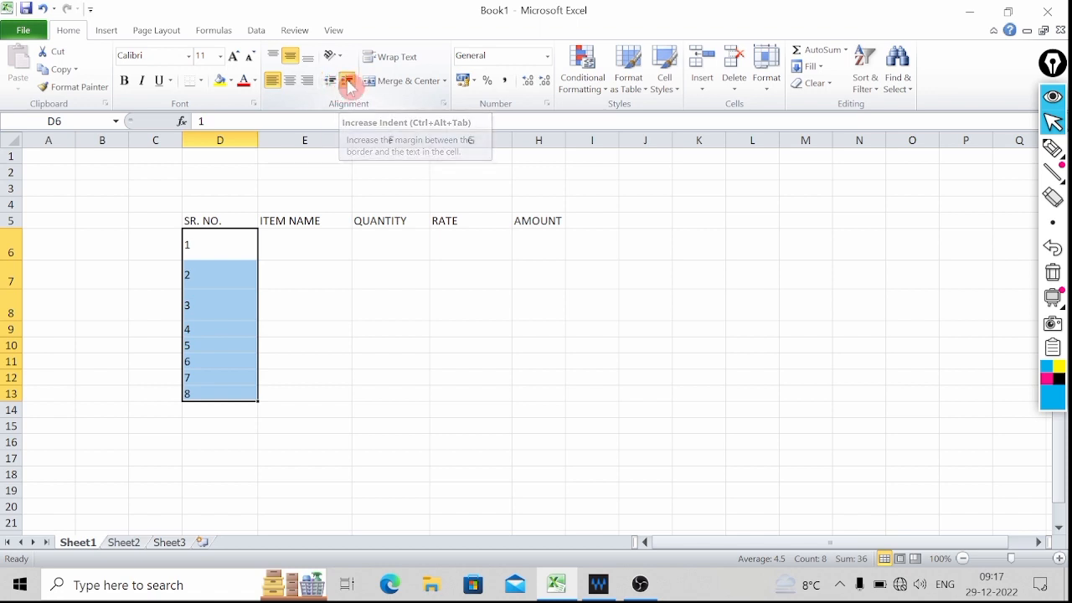
Indent the serial numbers in D6:D13 by two levels, then remove that indent again.
click(347, 84)
click(350, 87)
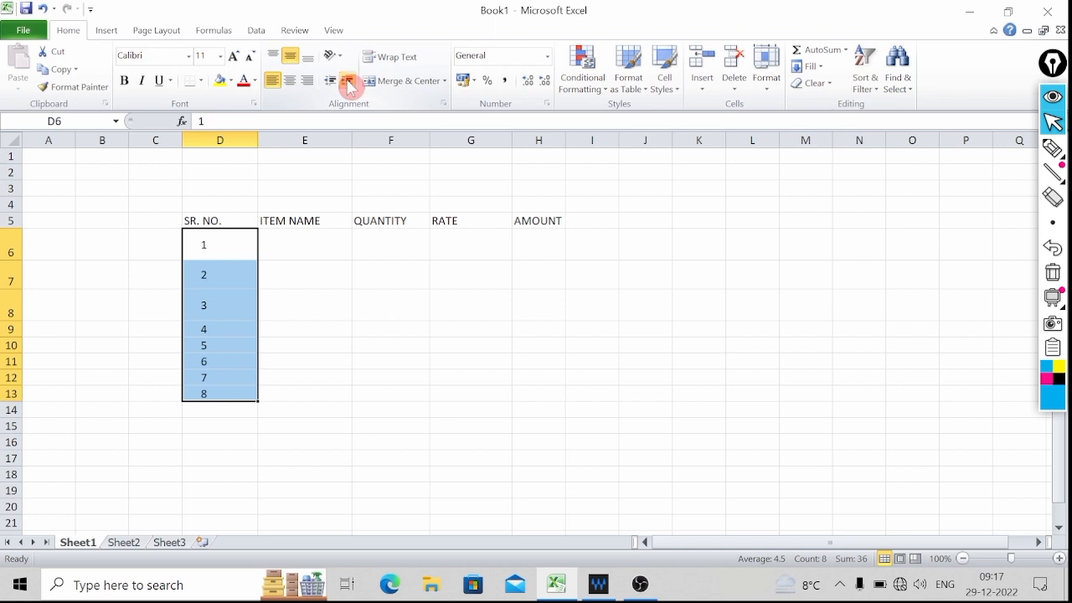
click(330, 80)
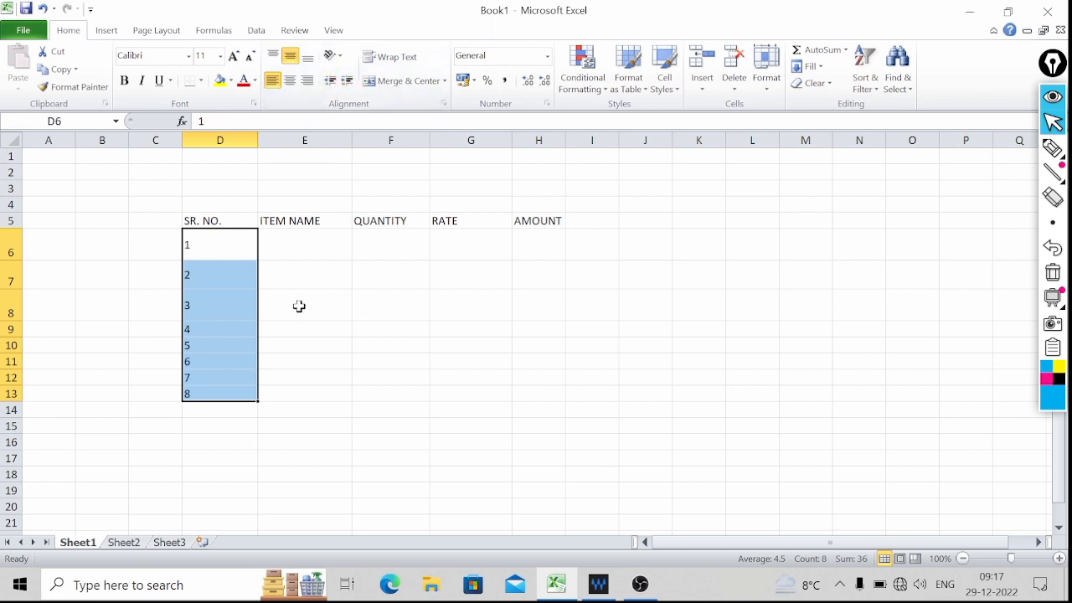
Set the text orientation of the SR. NO. heading in D5 to Angle Counterclockwise.
click(342, 56)
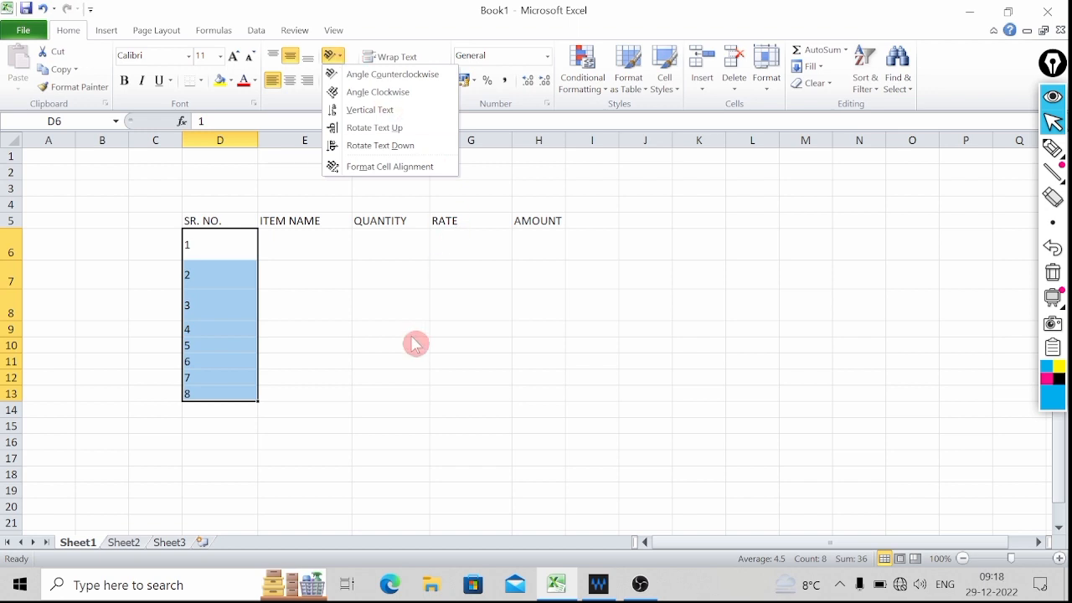
click(330, 307)
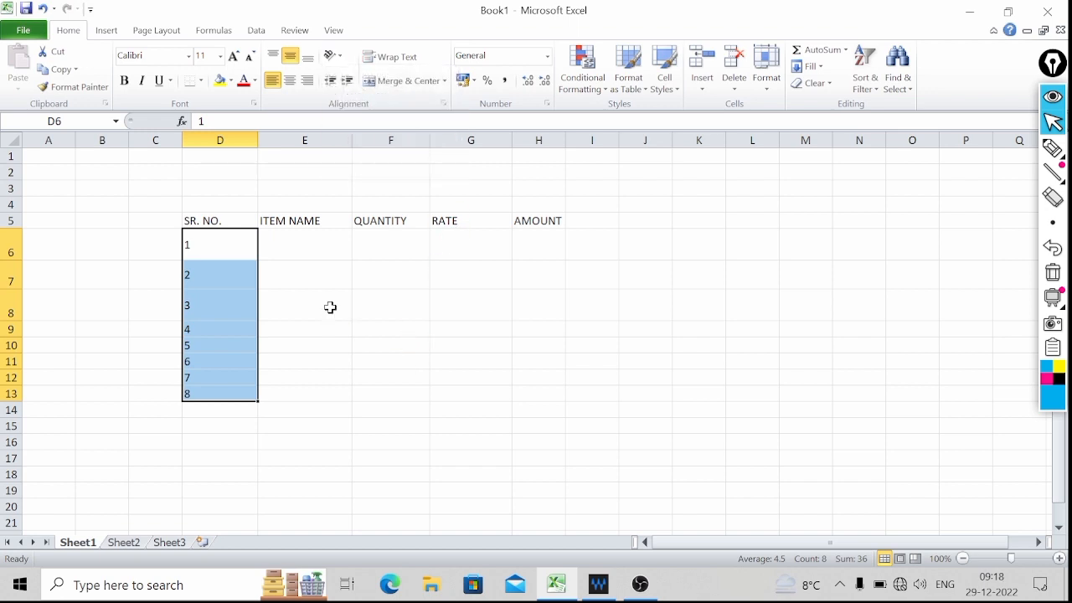
click(201, 221)
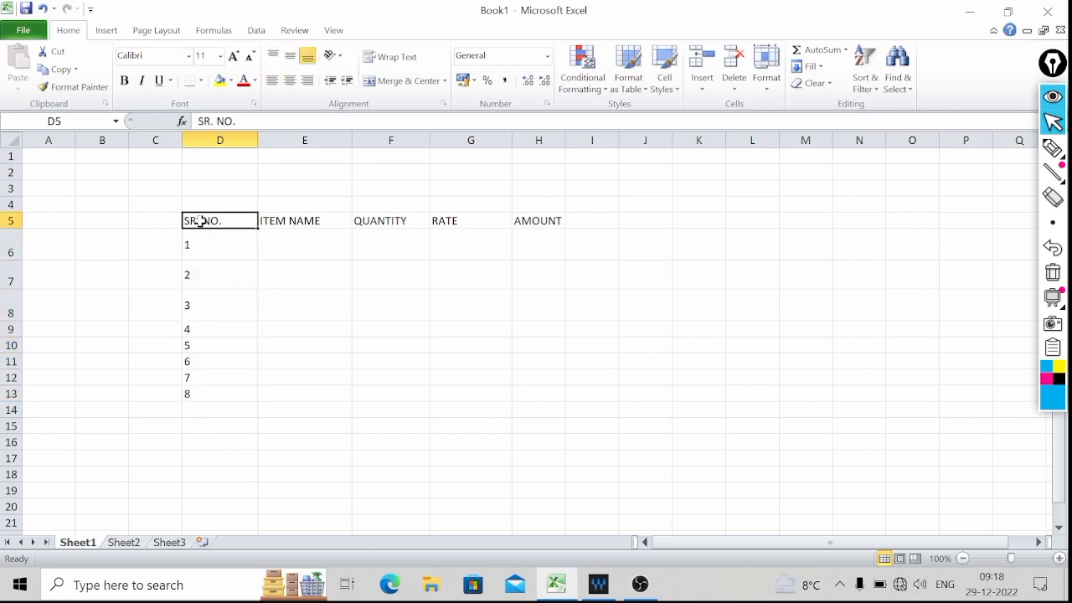
click(340, 57)
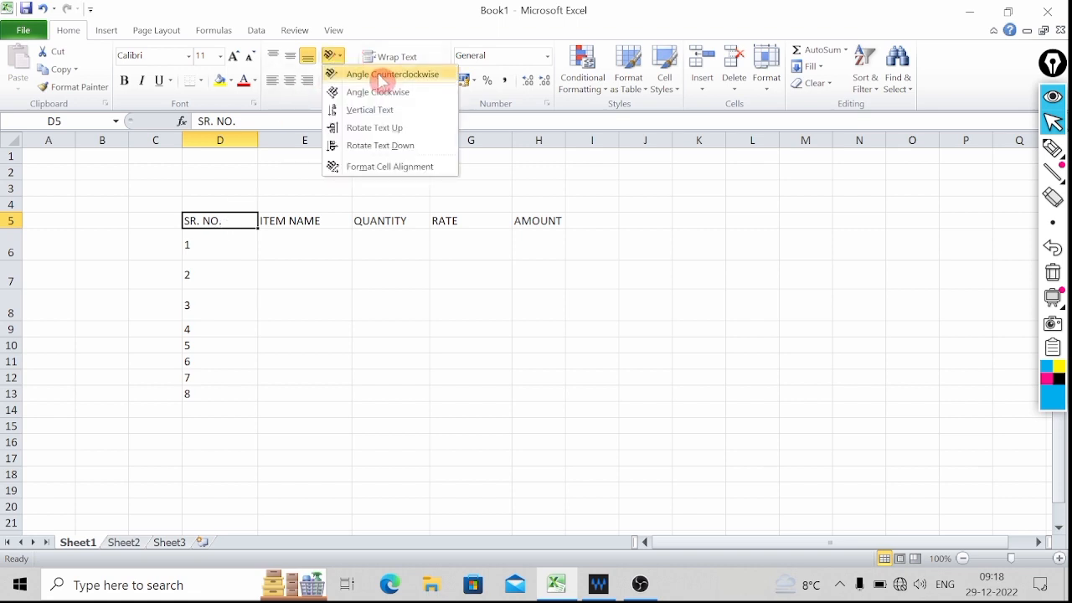
click(381, 76)
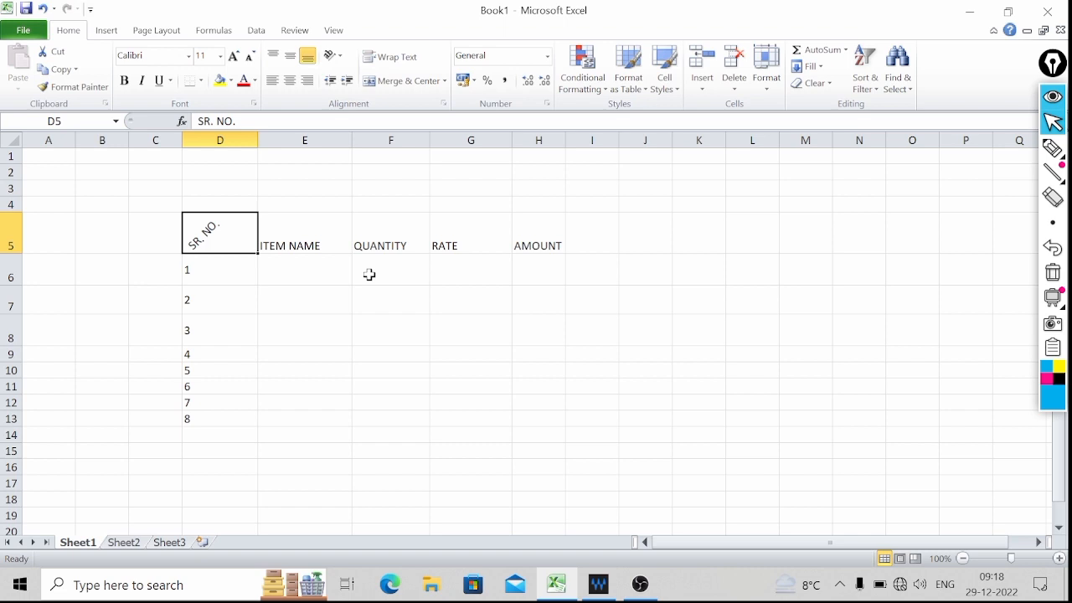
Set the text orientation of the ITEM NAME heading in E5 to Angle Clockwise.
click(332, 241)
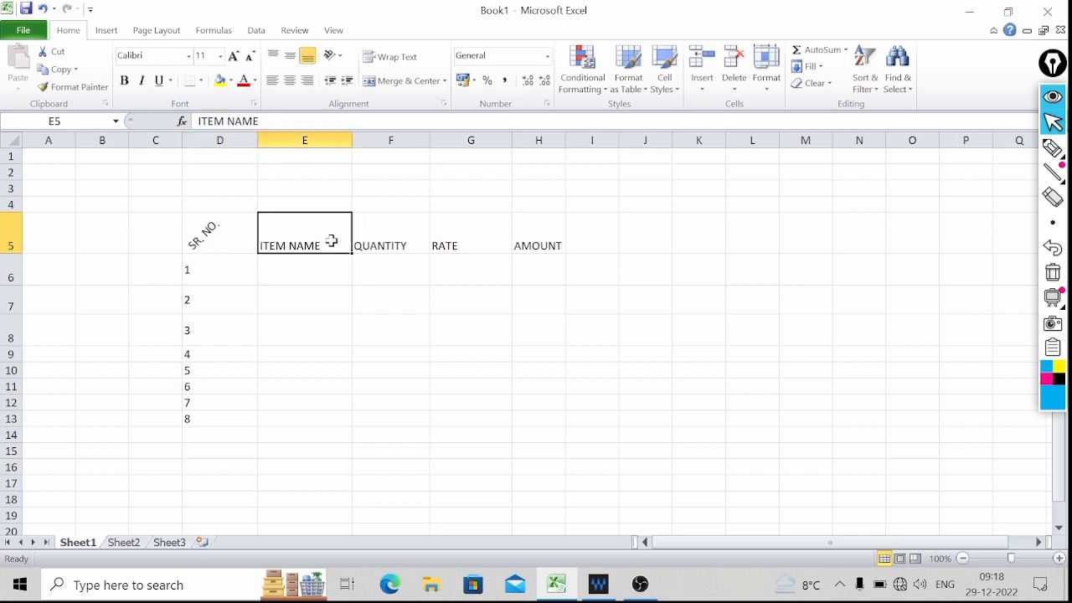
click(336, 56)
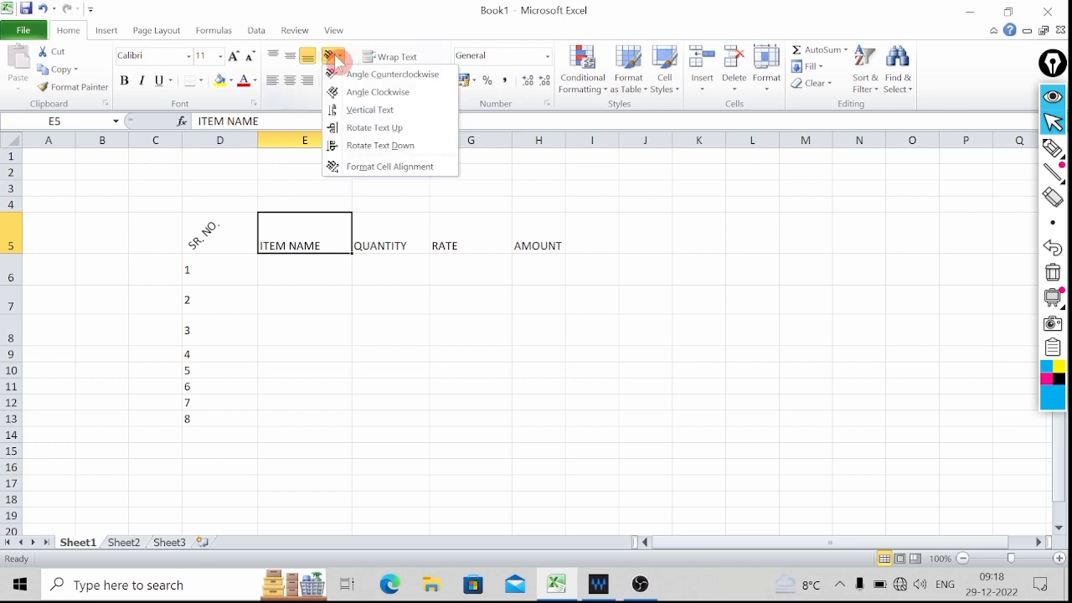
click(387, 98)
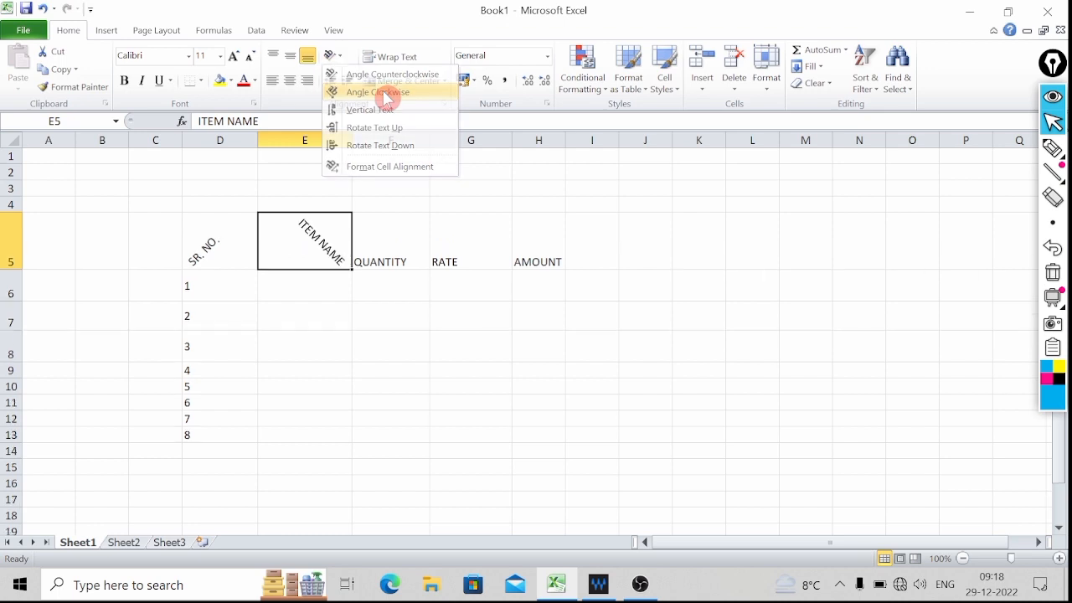
Set the QUANTITY heading in F5 to Vertical Text orientation.
click(389, 228)
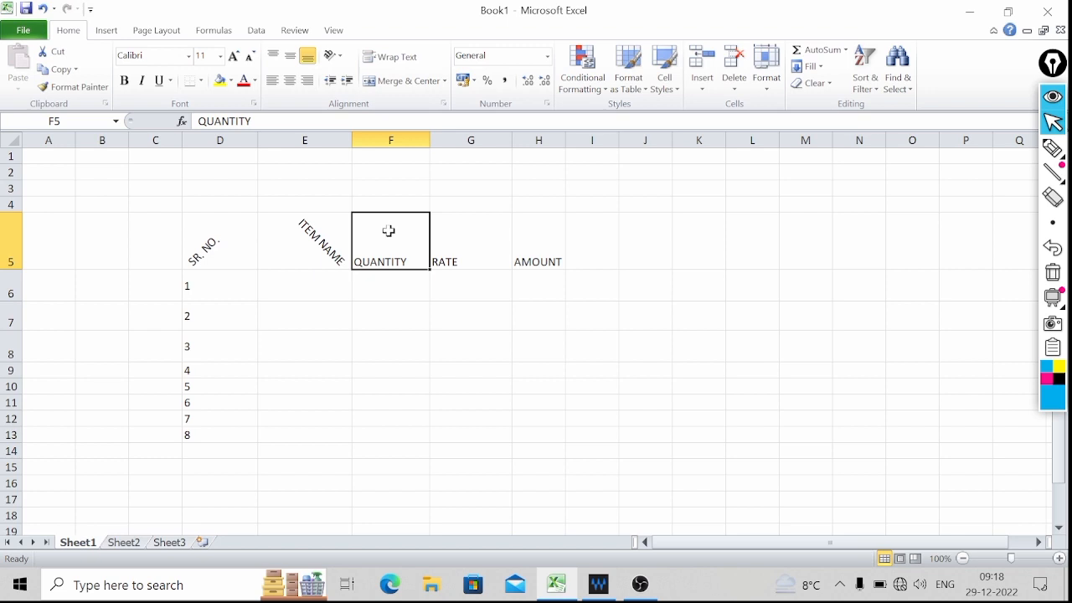
click(339, 55)
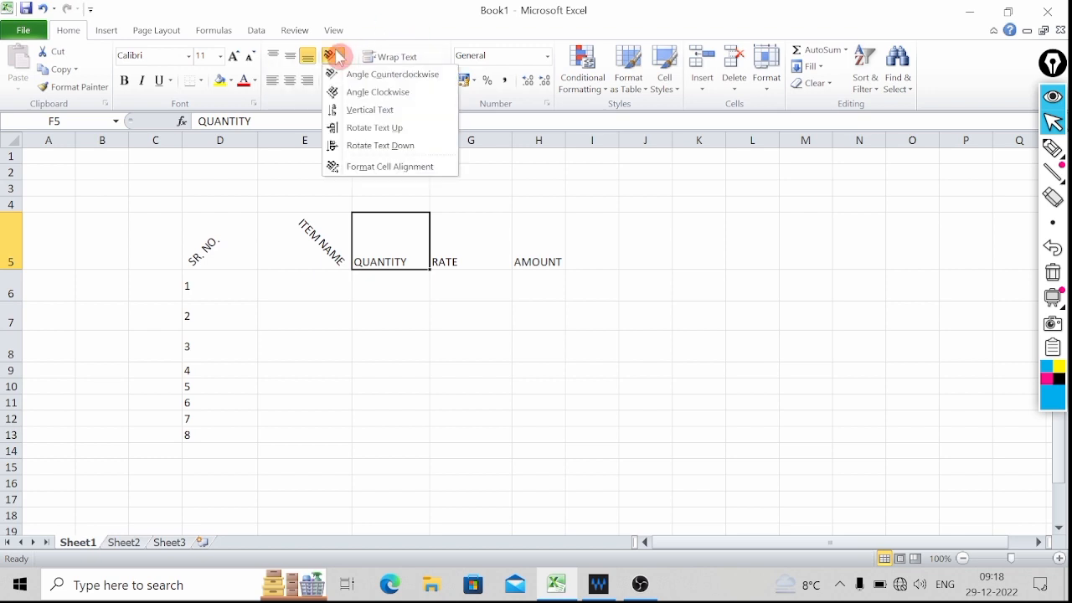
click(386, 112)
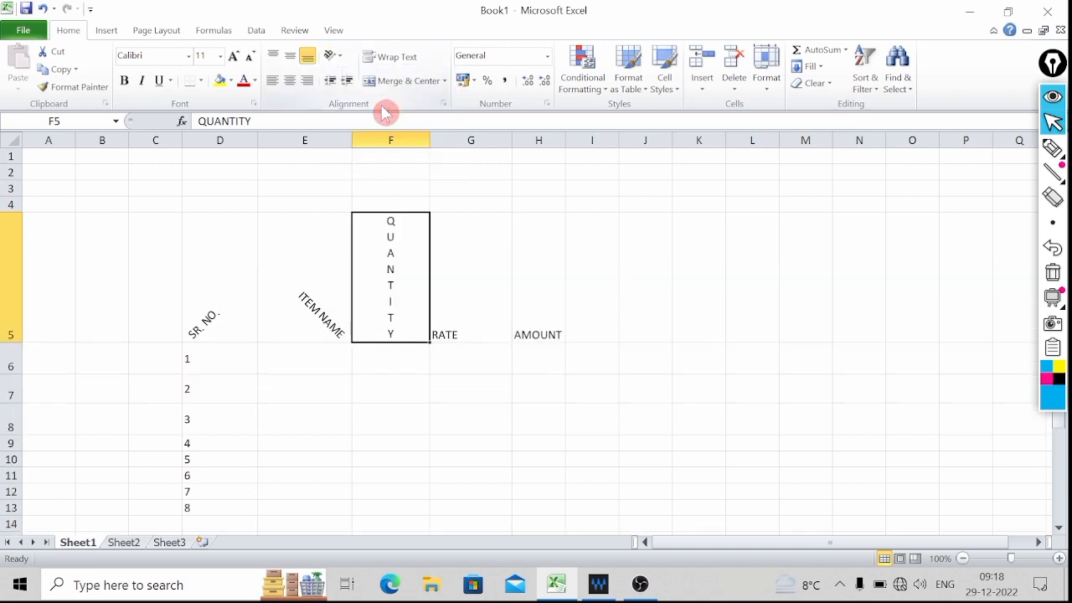
Set the text orientation of the RATE heading in G5 to Rotate Text Up.
key(Right)
click(338, 57)
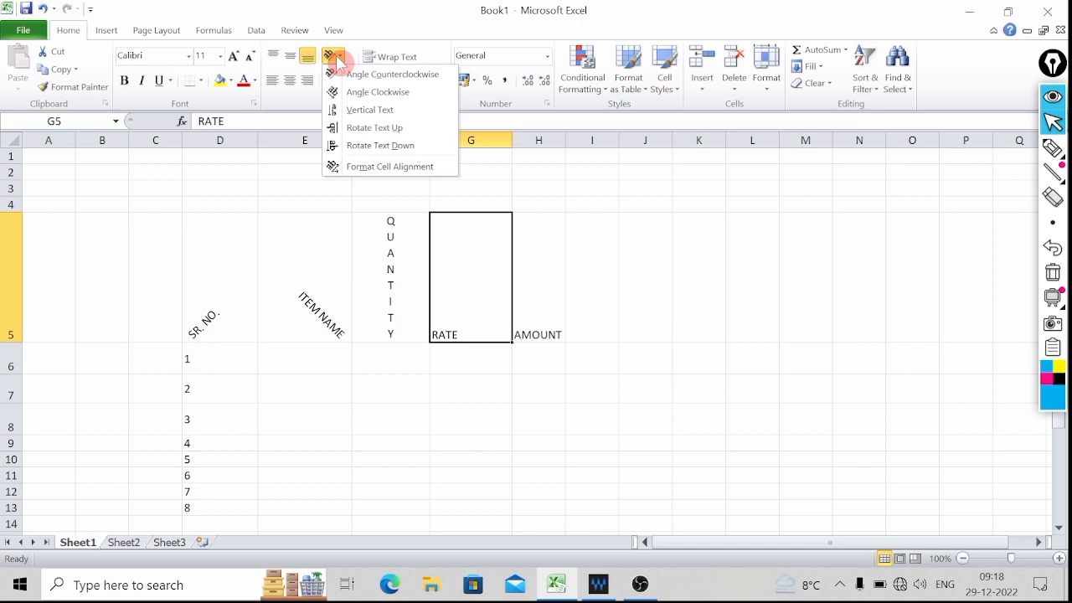
click(394, 132)
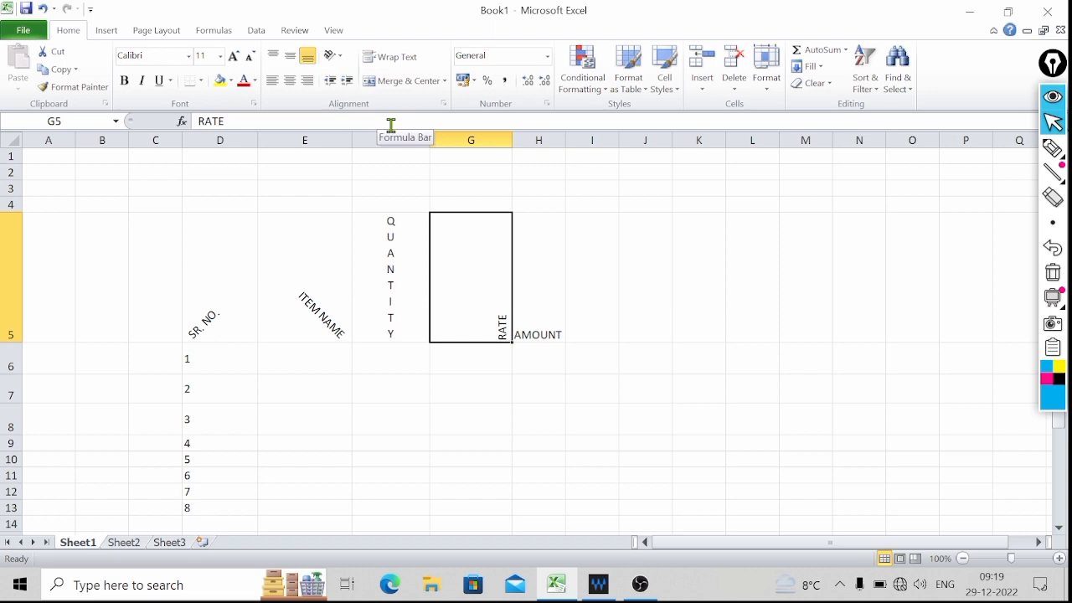
Set the text orientation of the AMOUNT heading in H5 to Rotate Text Down.
click(546, 279)
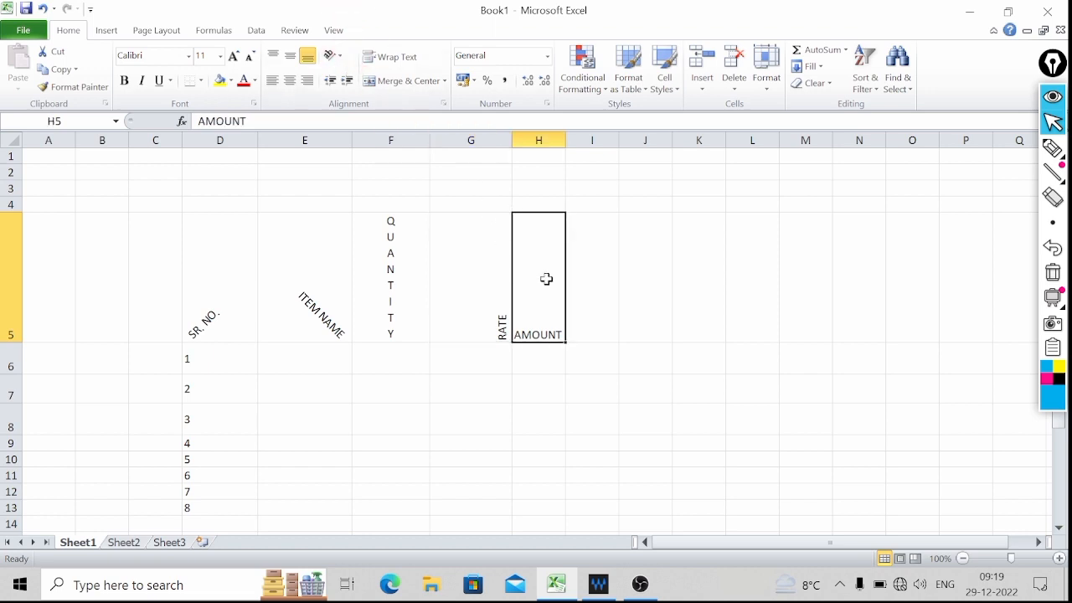
click(332, 55)
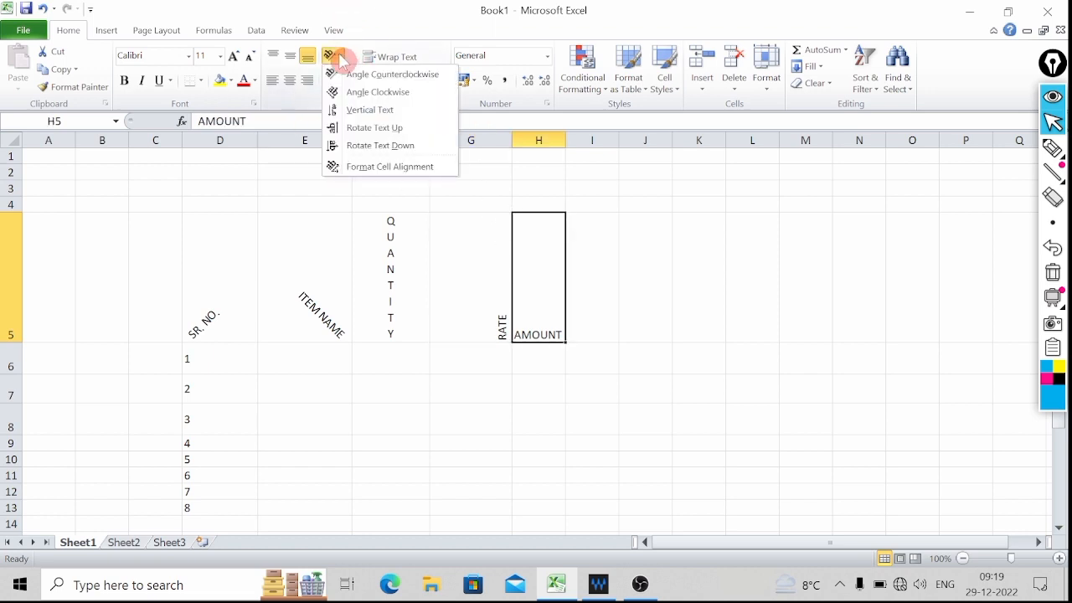
click(390, 149)
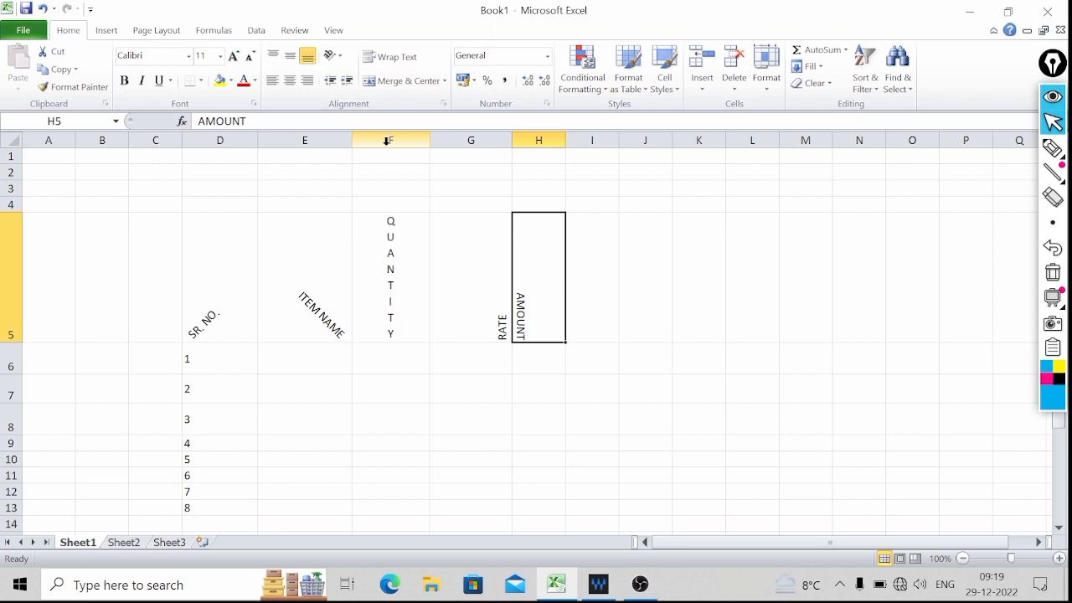
key(ctrl+shift+h)
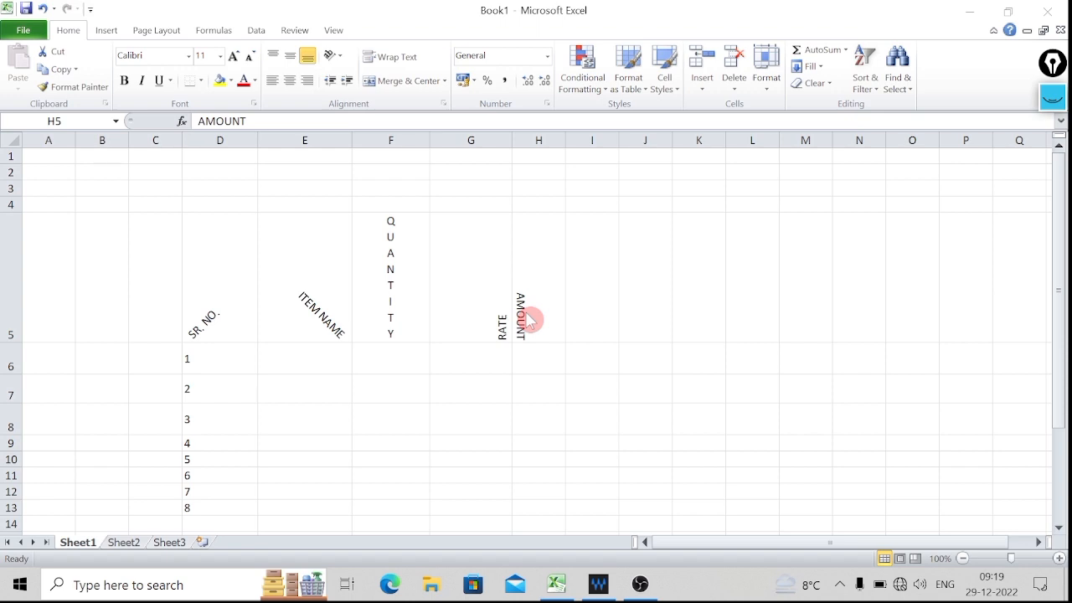
key(ctrl+shift+h)
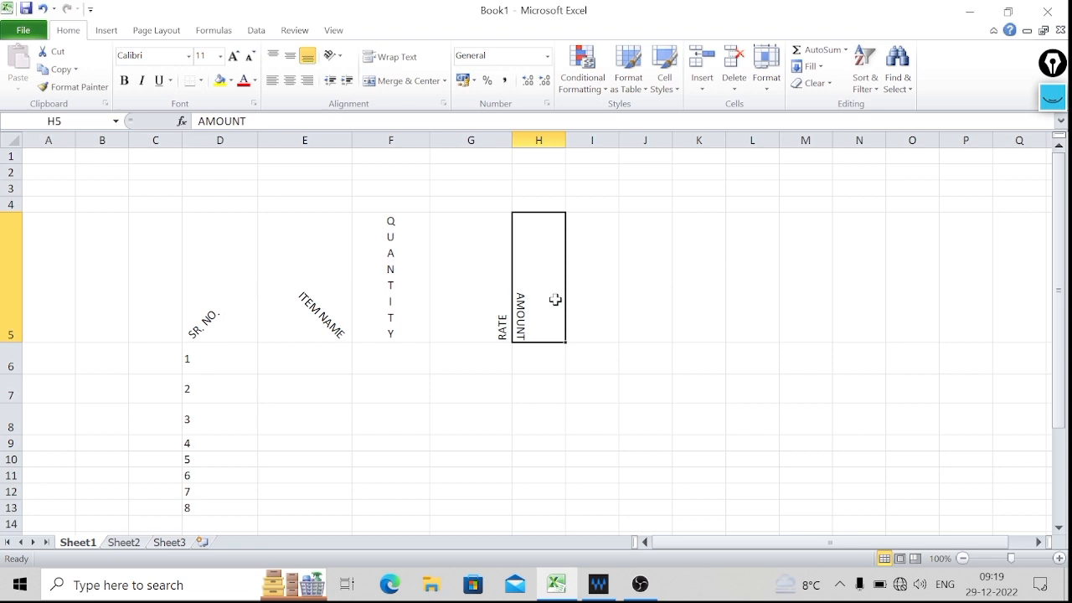
In the cell alignment settings for the AMOUNT heading in H5, raise the text angle to -83 degrees, then set it to 0 degrees and apply.
click(338, 56)
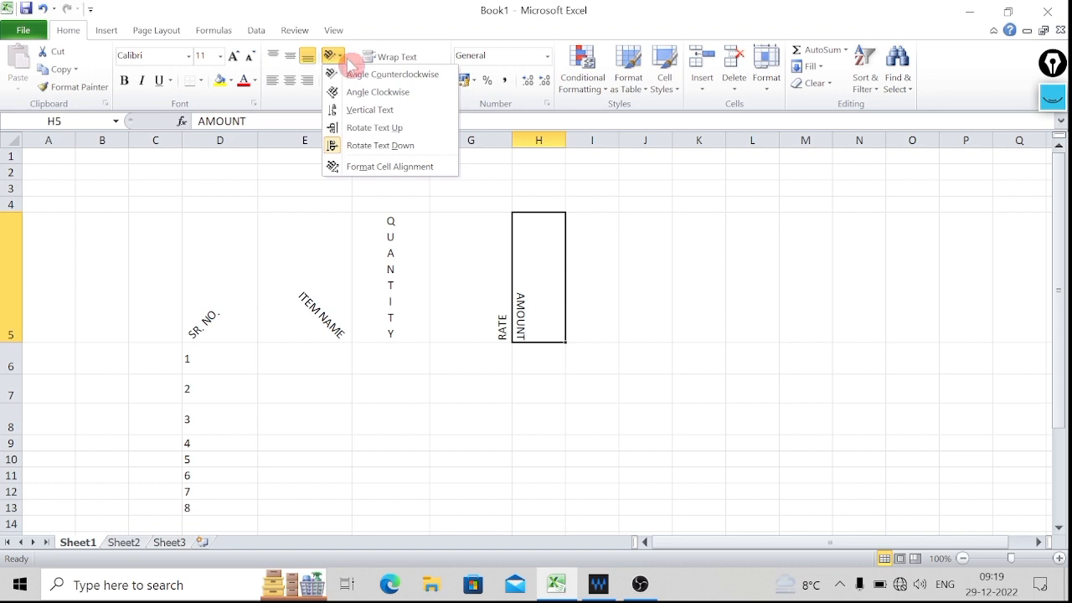
click(377, 167)
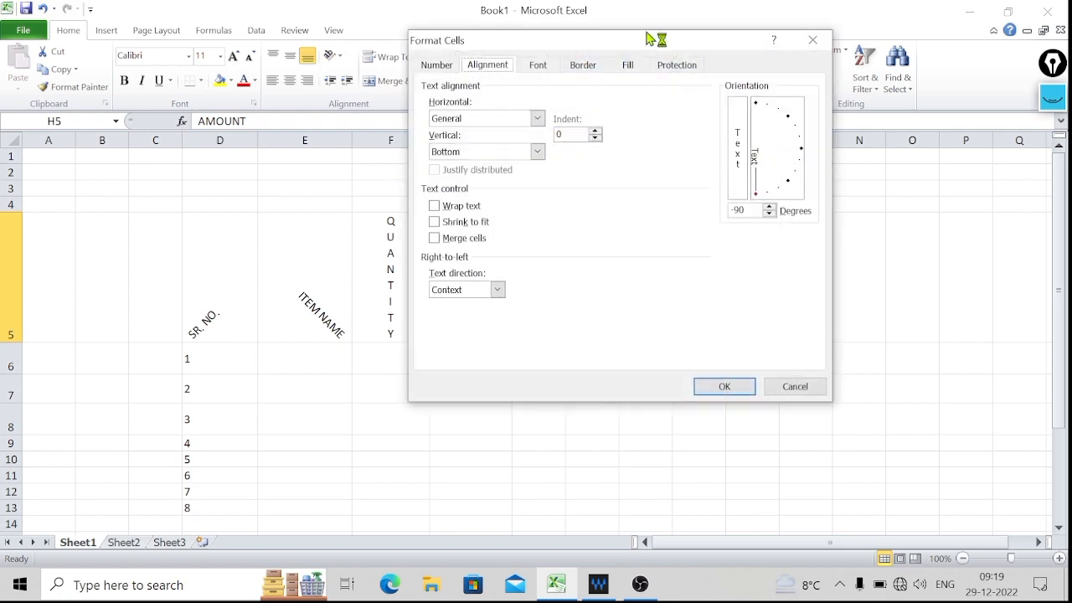
drag(643, 41, 840, 87)
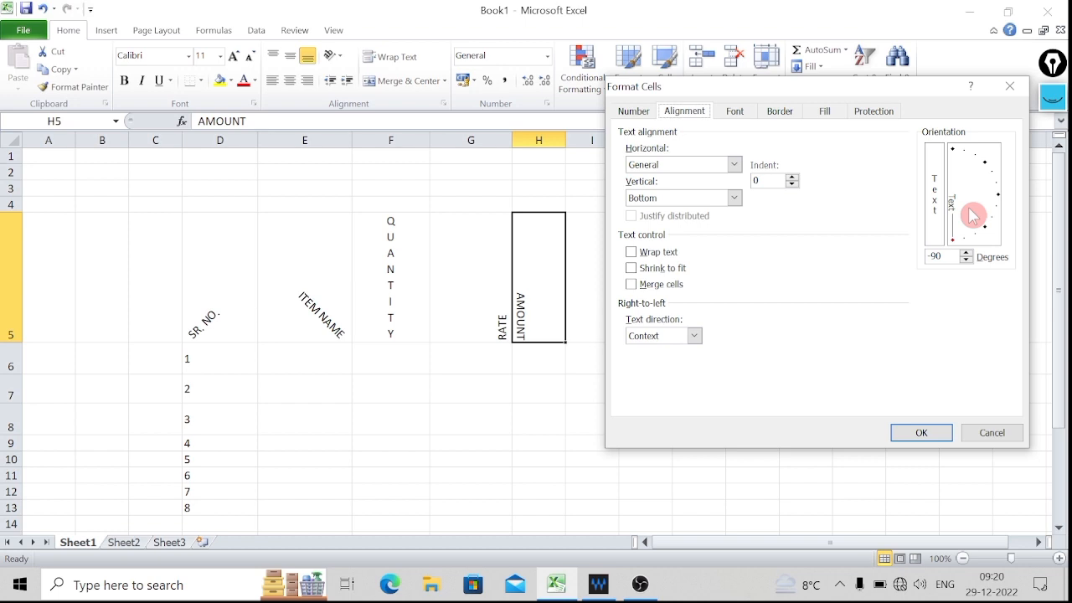
click(966, 261)
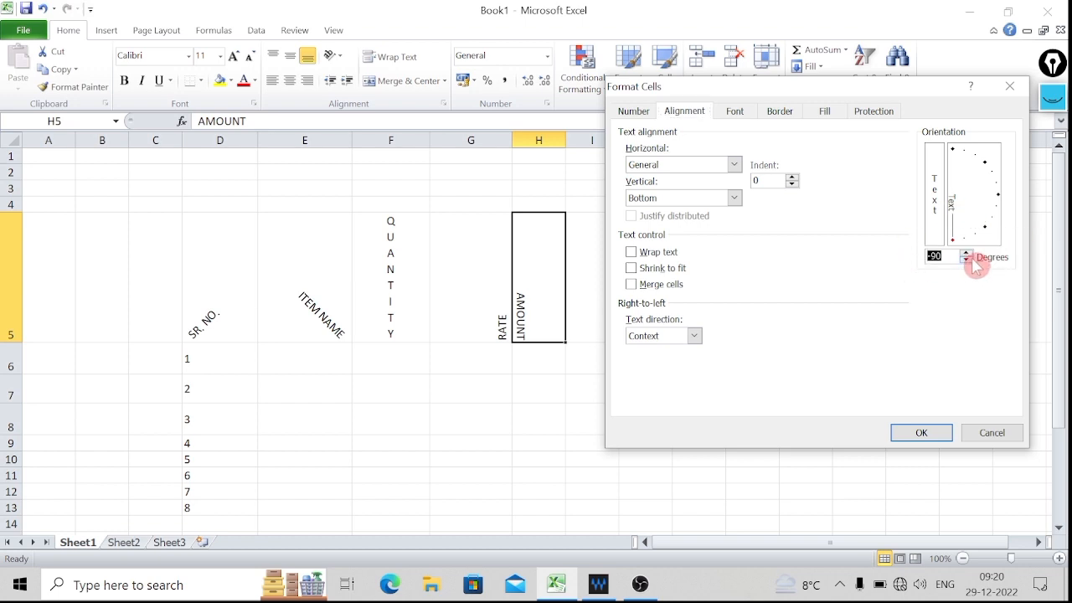
click(969, 253)
click(969, 253)
click(970, 253)
click(970, 253)
click(970, 253)
click(969, 253)
click(969, 253)
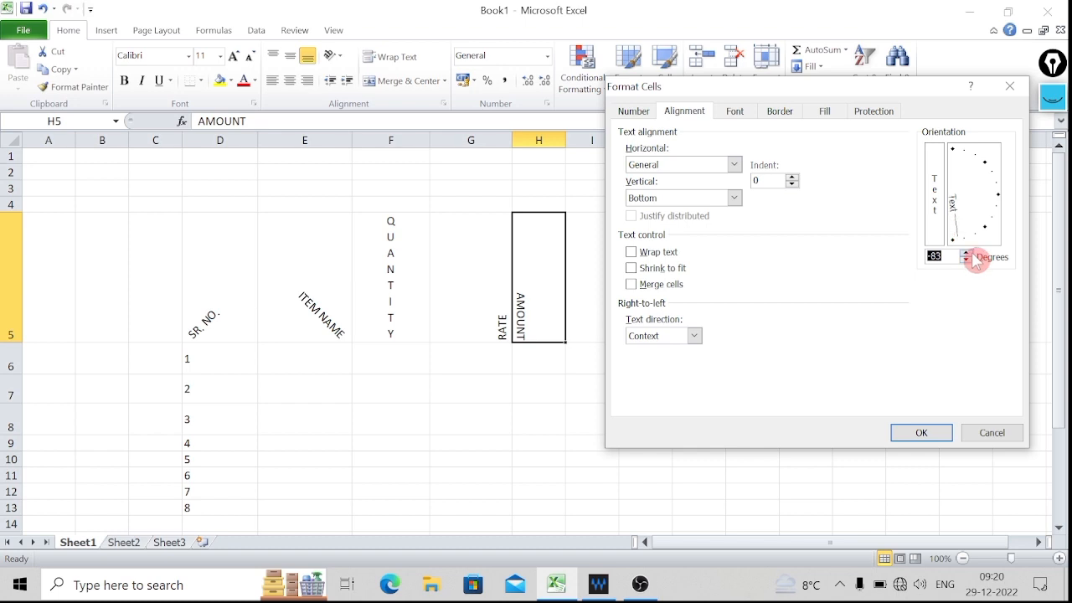
click(999, 196)
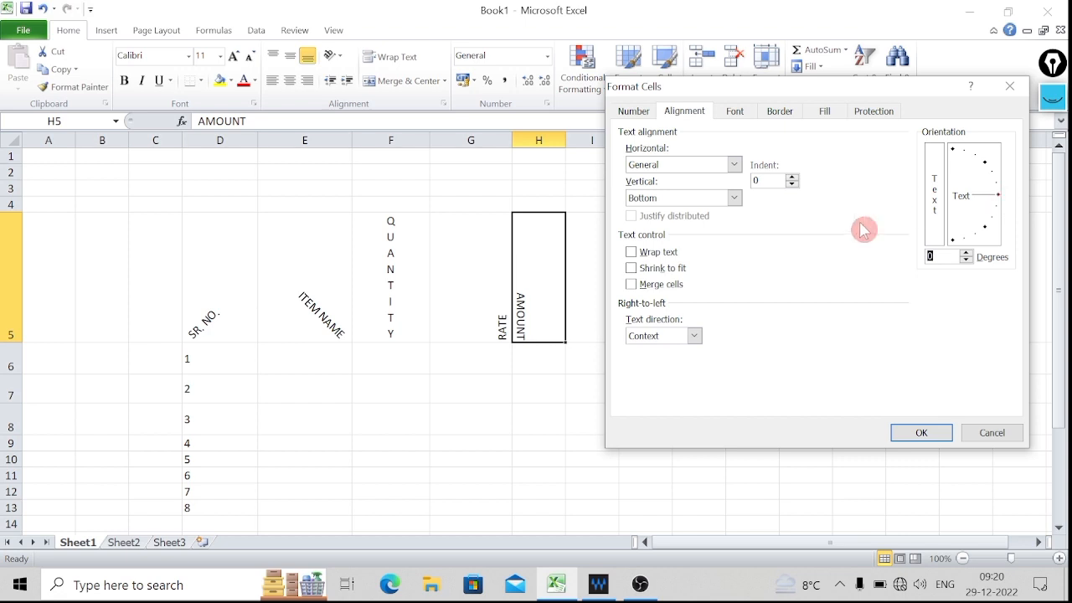
click(922, 432)
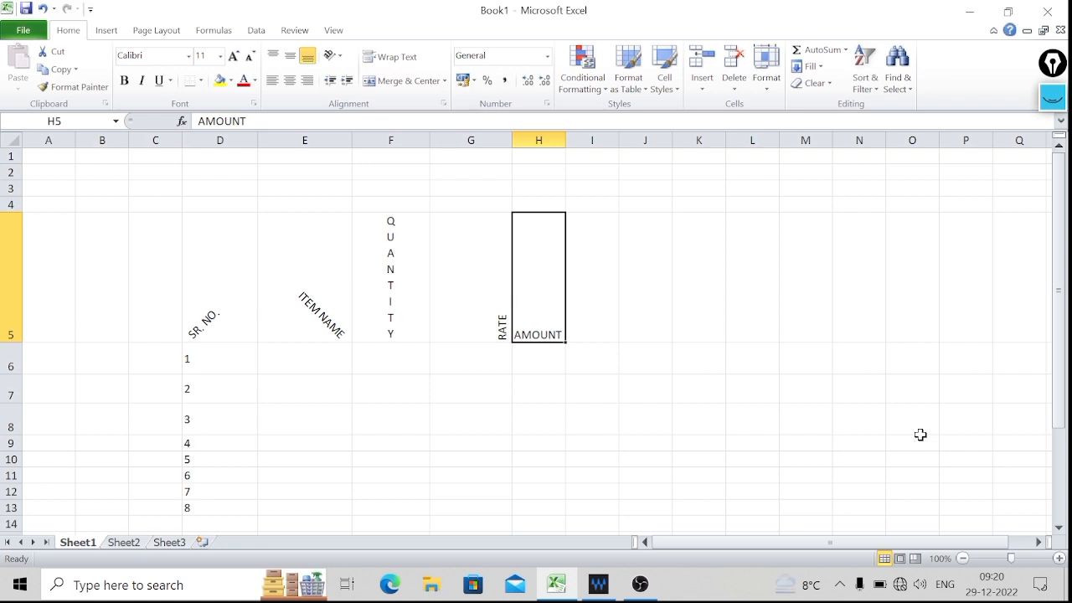
Set the text orientation of the RATE heading in G5 to 0 degrees in the cell alignment settings.
click(482, 312)
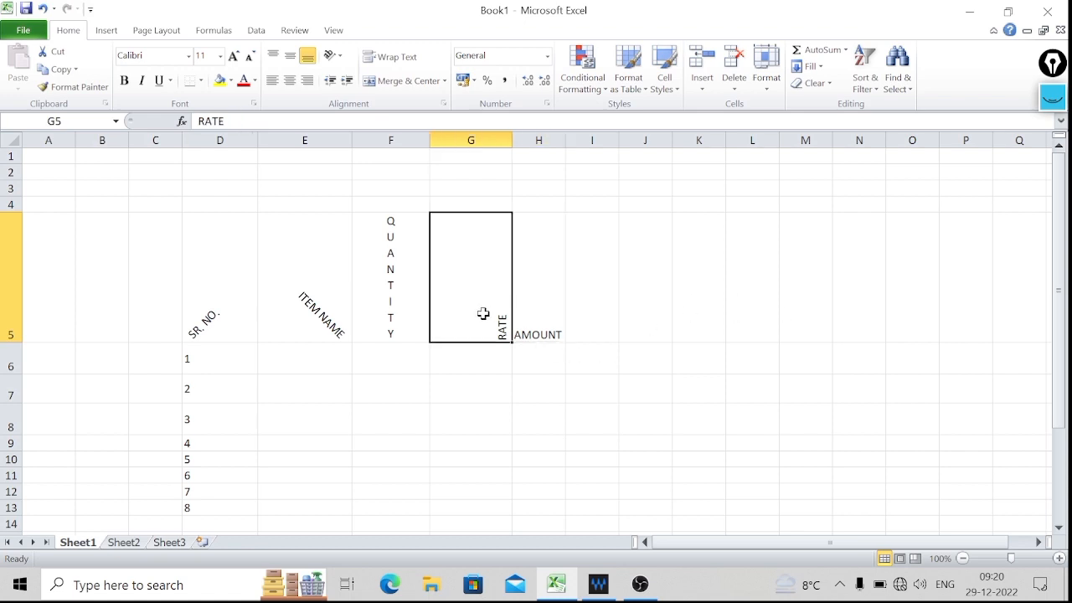
click(333, 56)
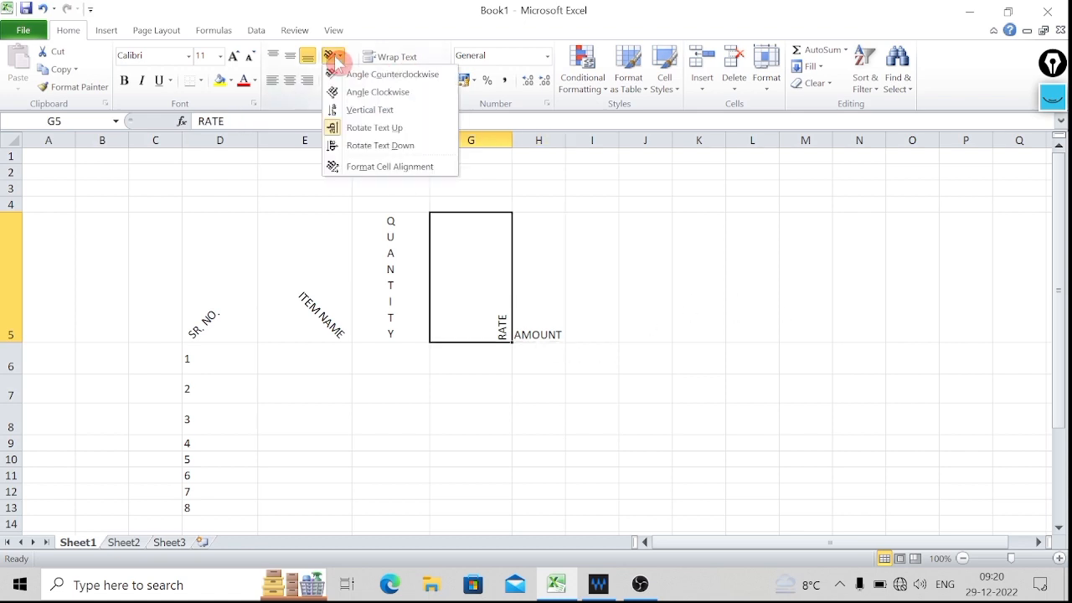
click(396, 166)
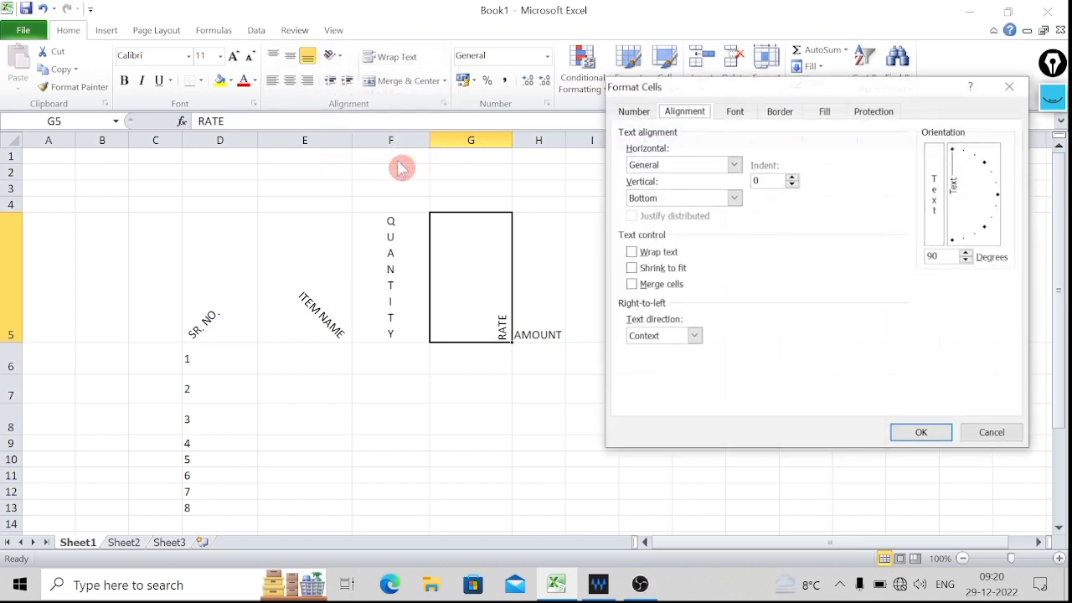
double_click(944, 253)
text(900)
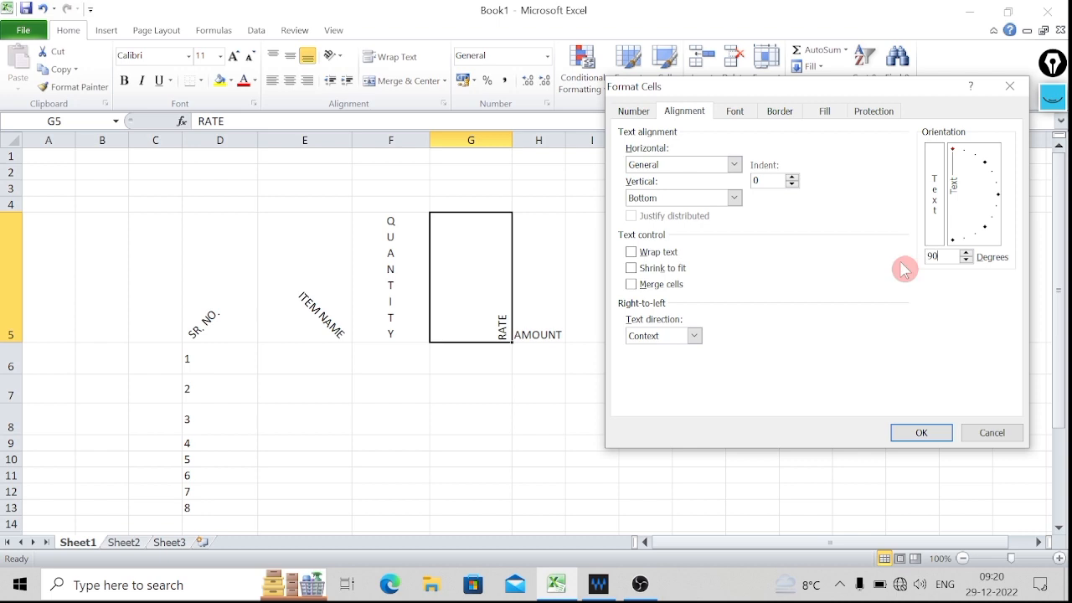
key(BackSpace)
key(BackSpace)
key(BackSpace)
text(0)
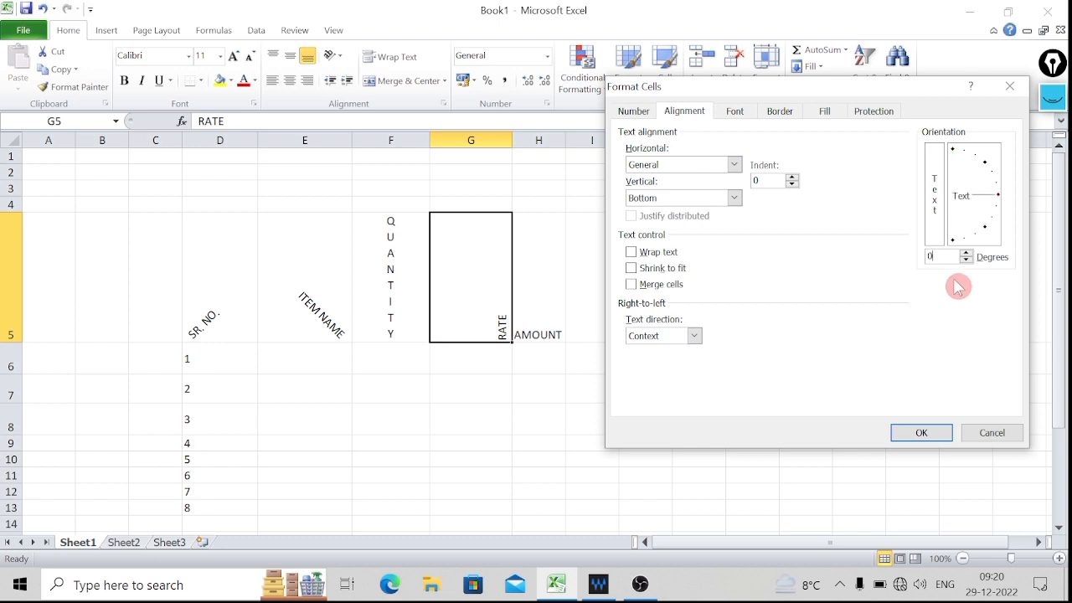
click(928, 430)
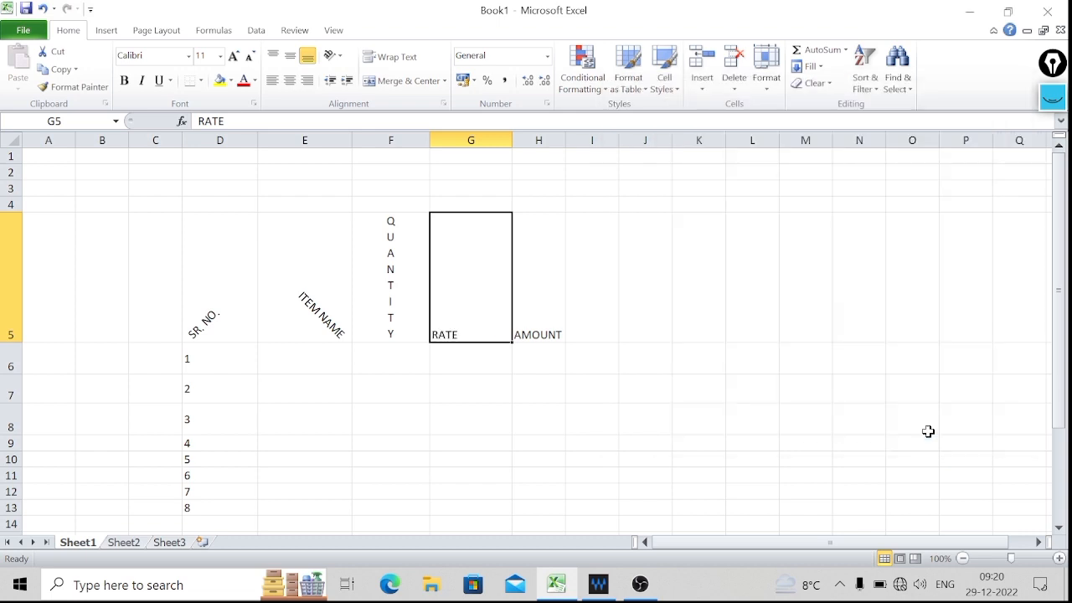
Set the text orientation of the SR. NO., ITEM NAME and QUANTITY headings in D5:F5 together to 0 degrees.
drag(233, 286, 364, 284)
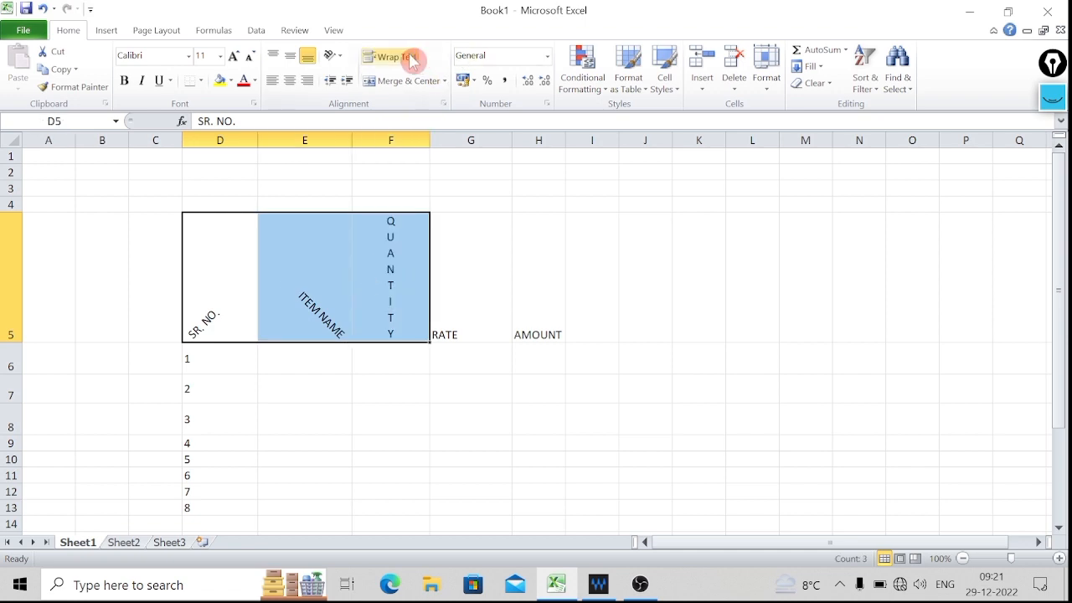
click(333, 55)
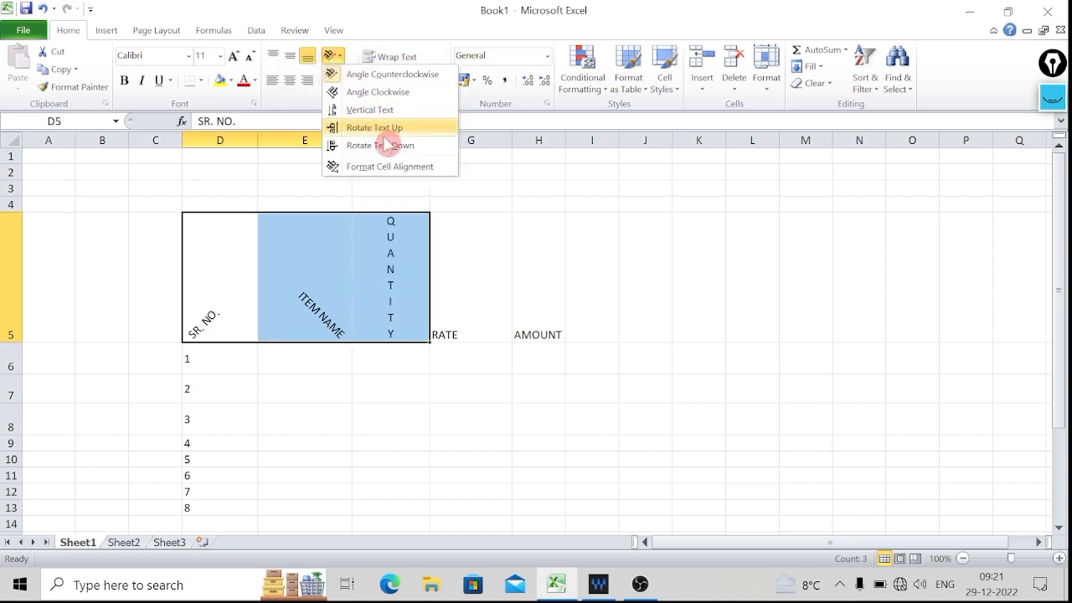
click(399, 167)
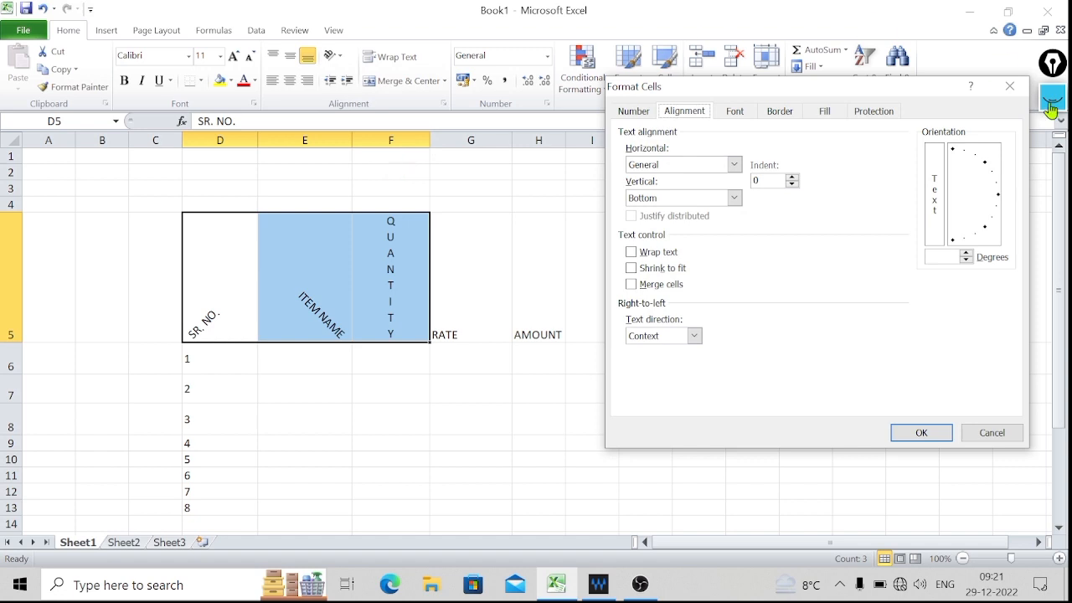
click(940, 257)
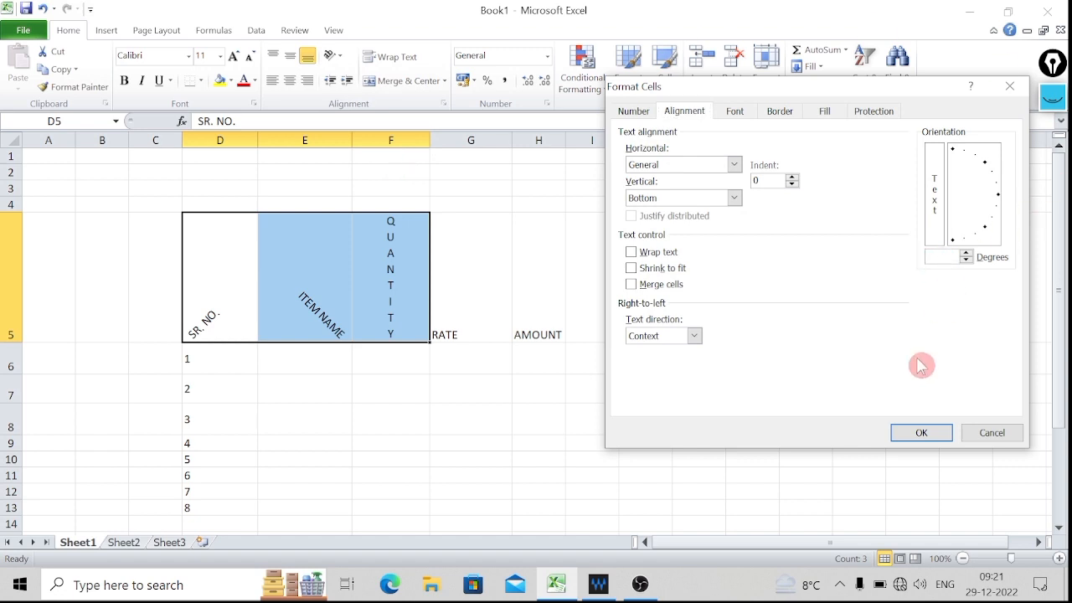
text(0)
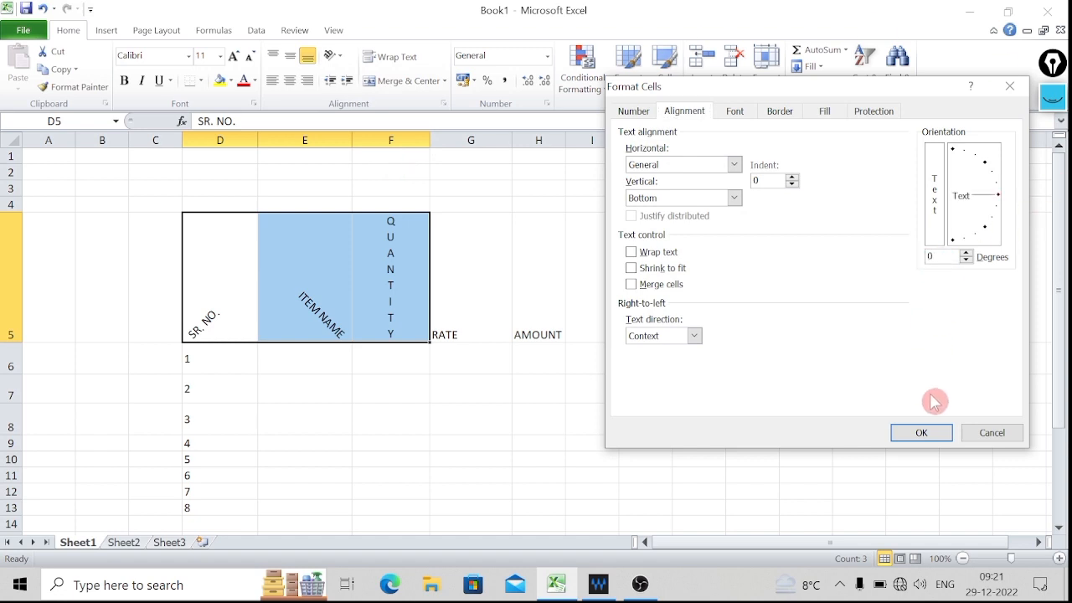
click(922, 433)
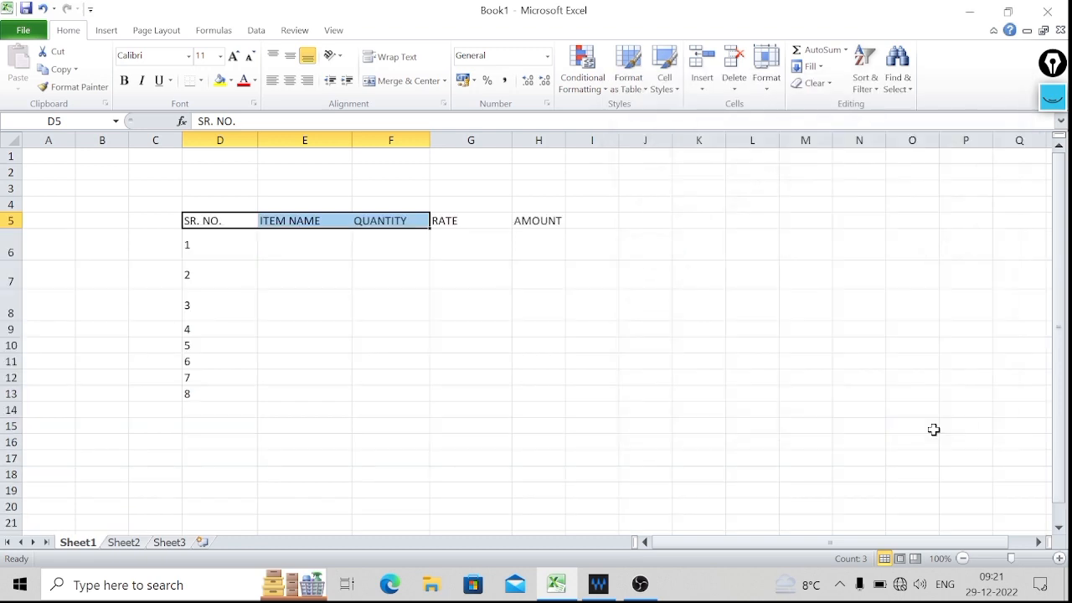
click(543, 341)
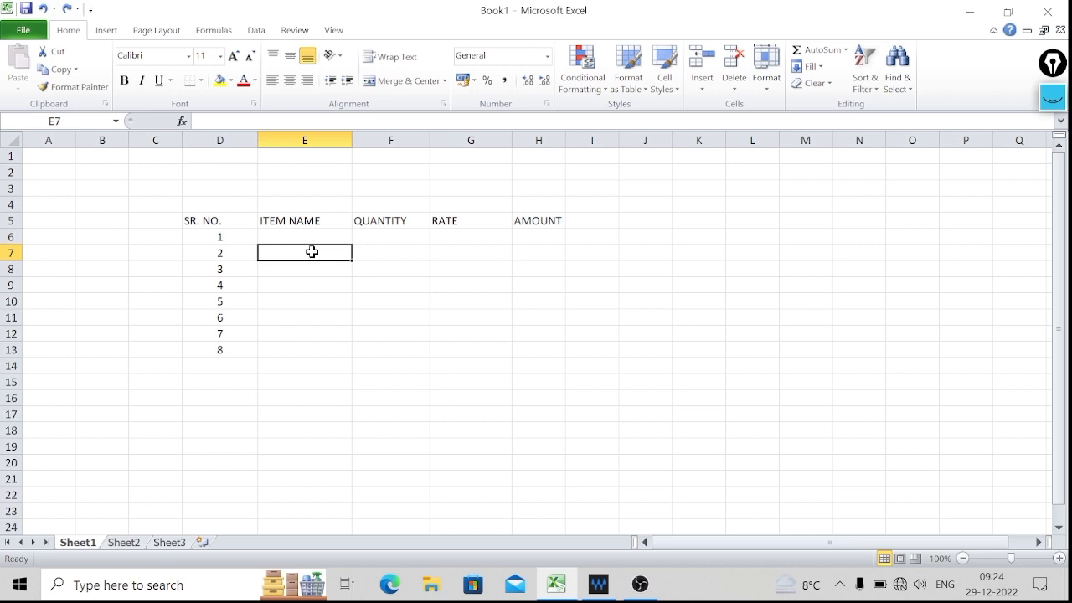
Enter "COMPUTER BY" followed by the teacher's name in cell E7 of the ITEM NAME column.
text(COMPUT)
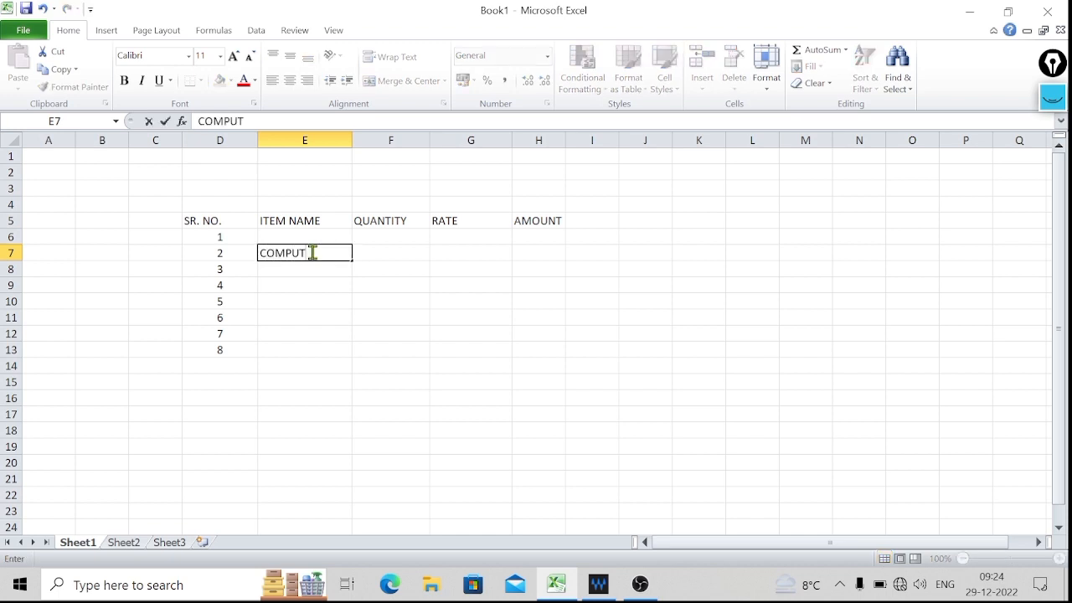
text(ER BT)
key(BackSpace)
text(Y JEET)
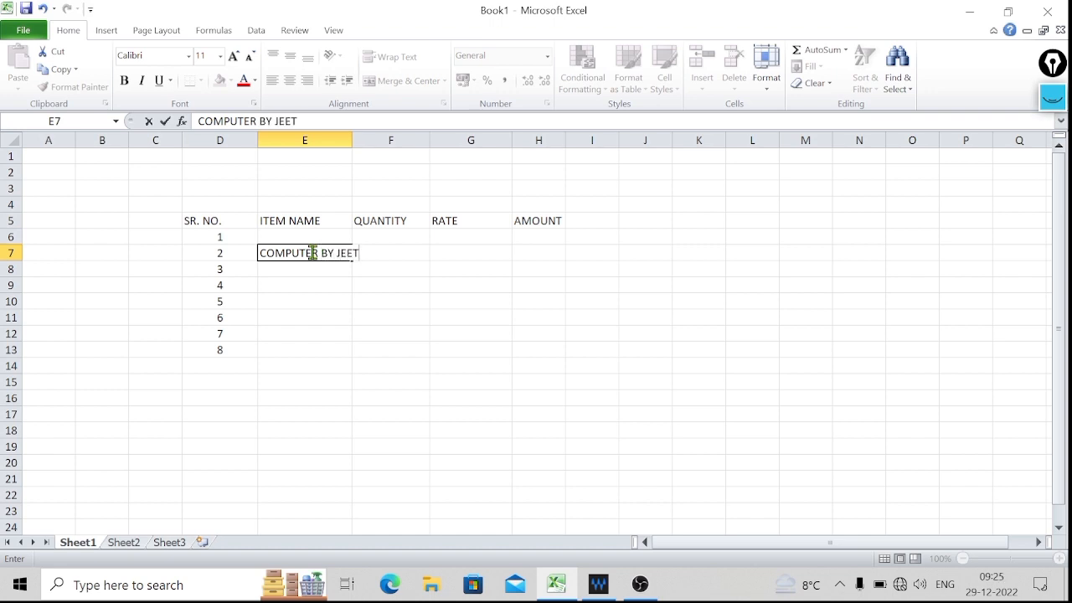
text( SIR)
click(379, 366)
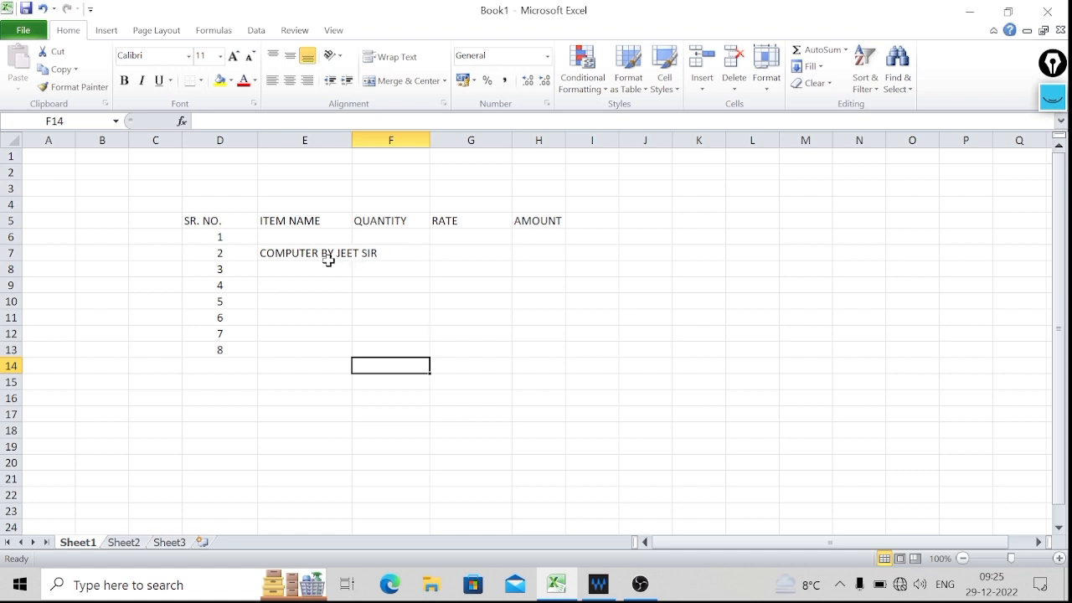
AutoFit column E to its longest entry, then narrow the column to slightly wider than the ITEM NAME heading.
double_click(350, 145)
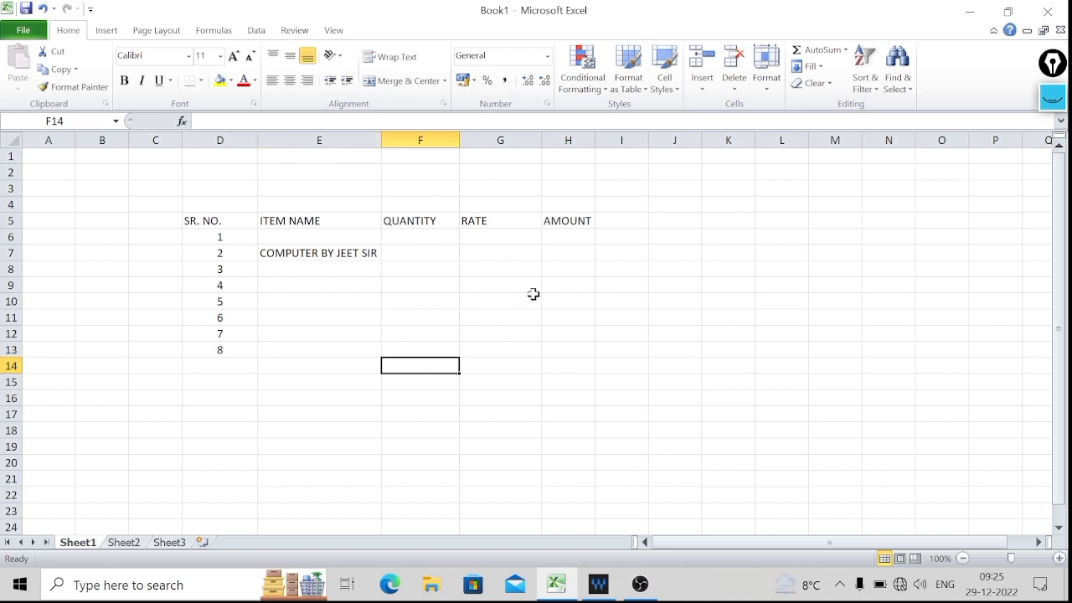
click(318, 318)
drag(380, 142, 330, 143)
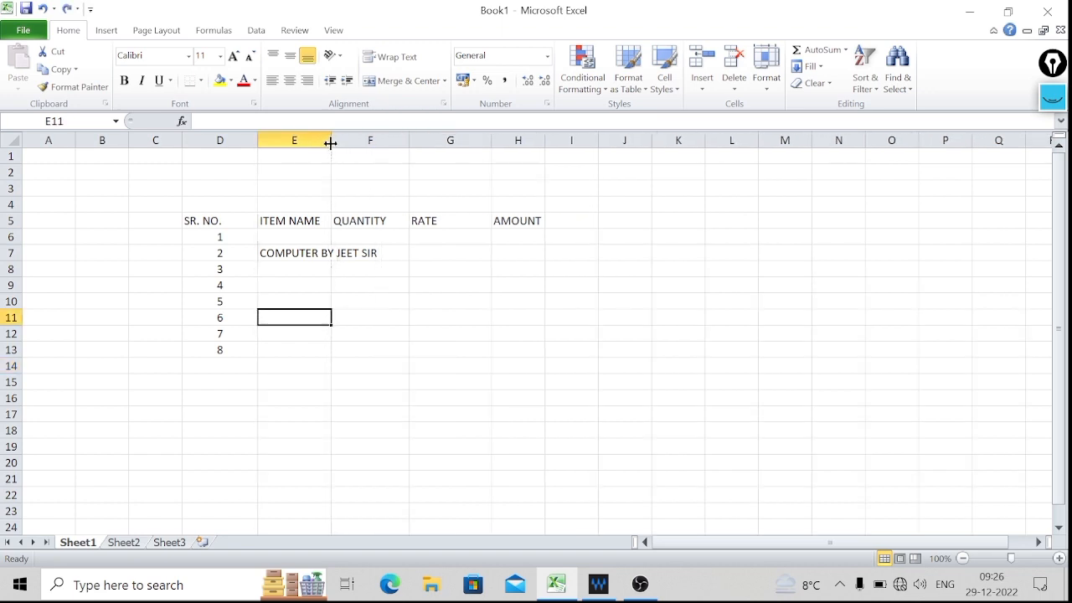
Wrap the text of the long entry in E7 so it fits within the ITEM NAME column.
click(294, 252)
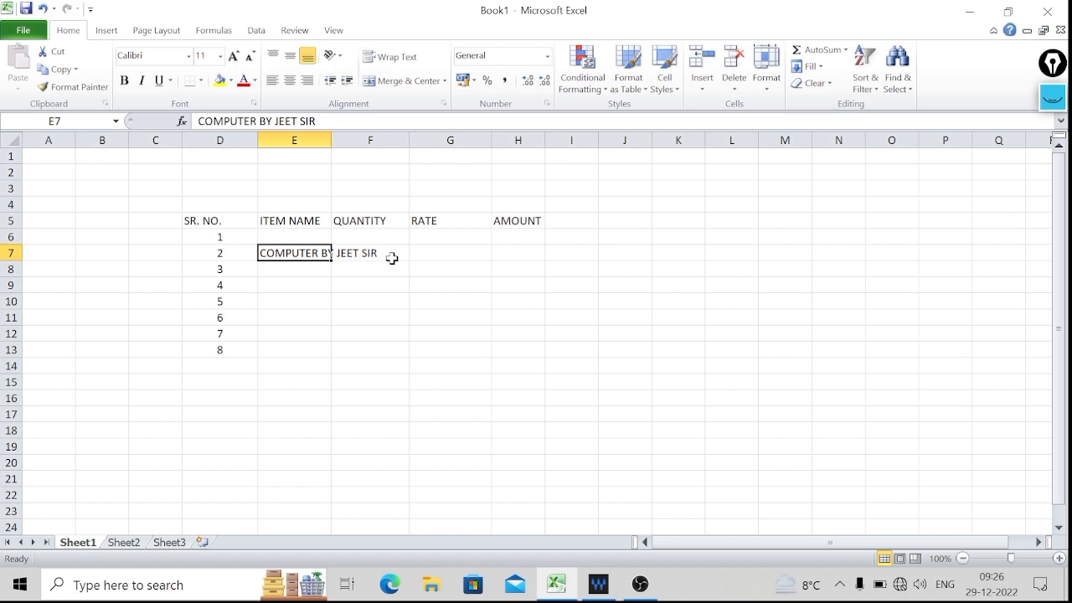
click(305, 333)
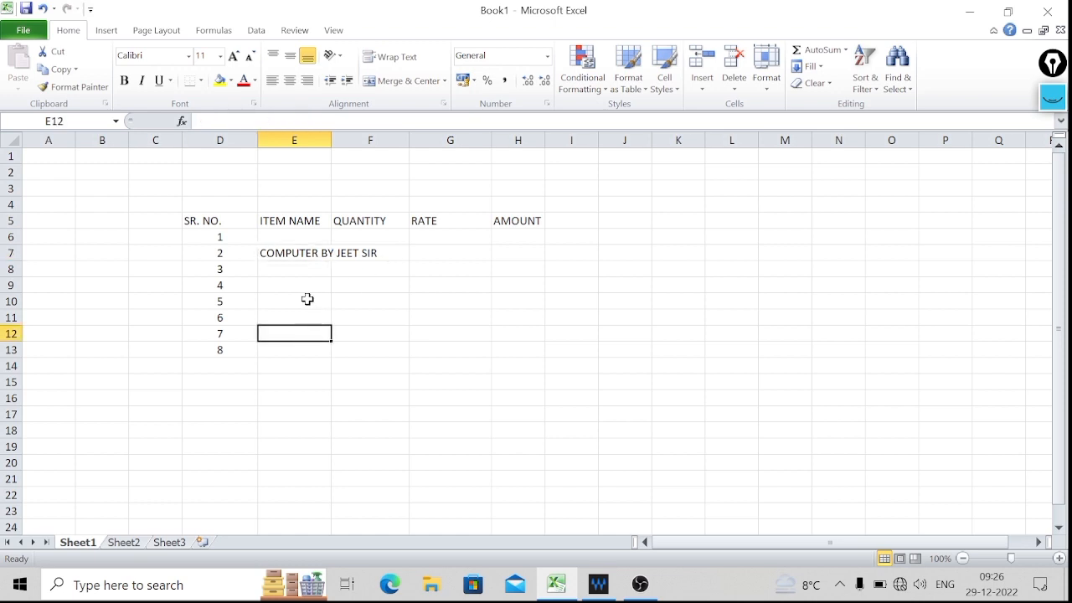
click(302, 257)
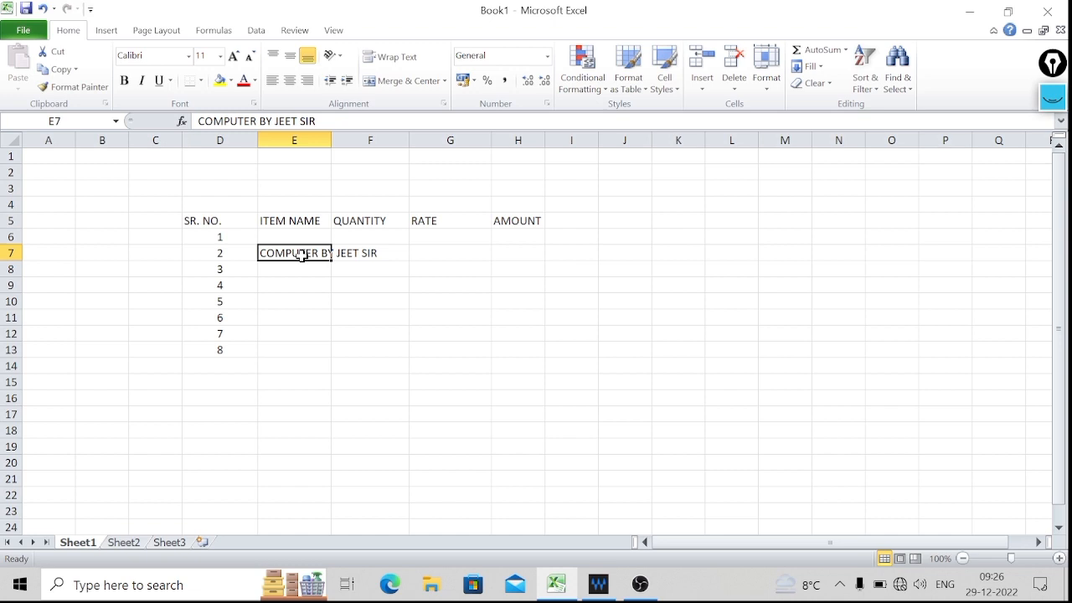
click(395, 67)
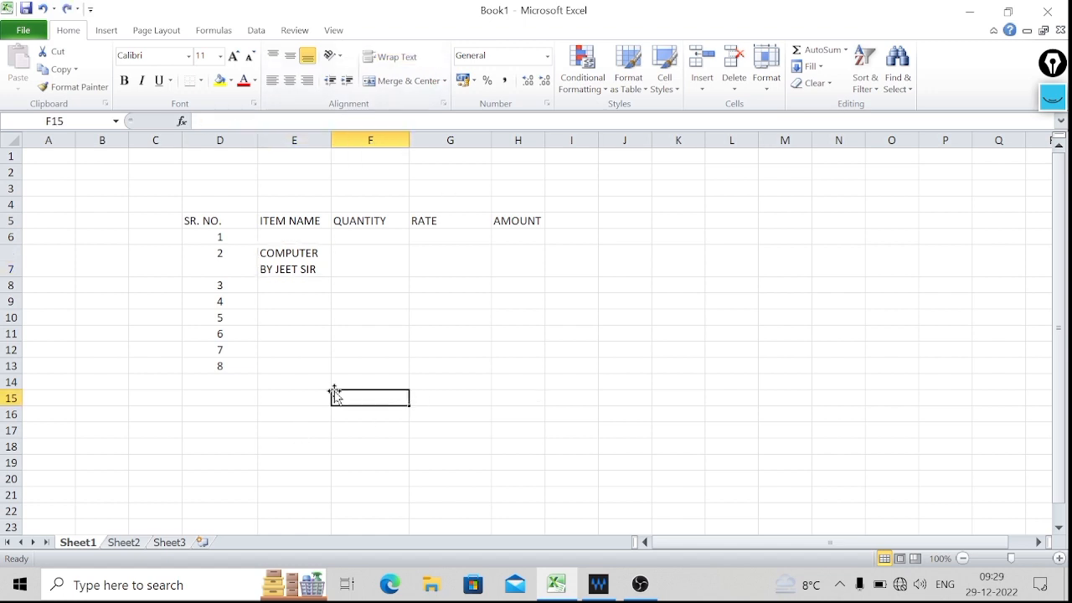
Merge and center the range E14:H17 below the table, and select the merged cell for entry.
click(302, 379)
drag(323, 385, 512, 431)
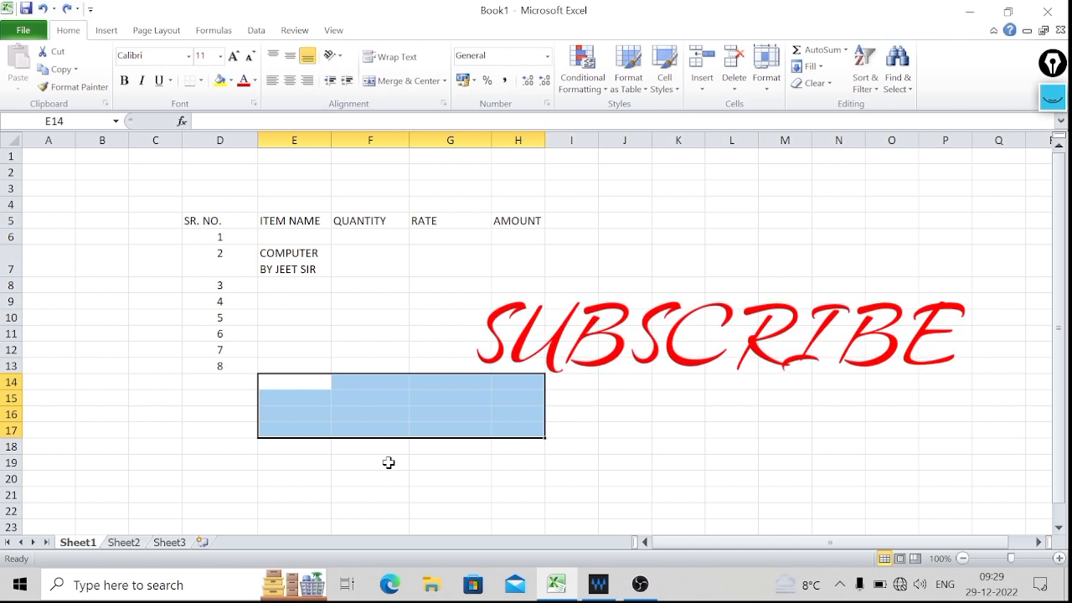
click(424, 84)
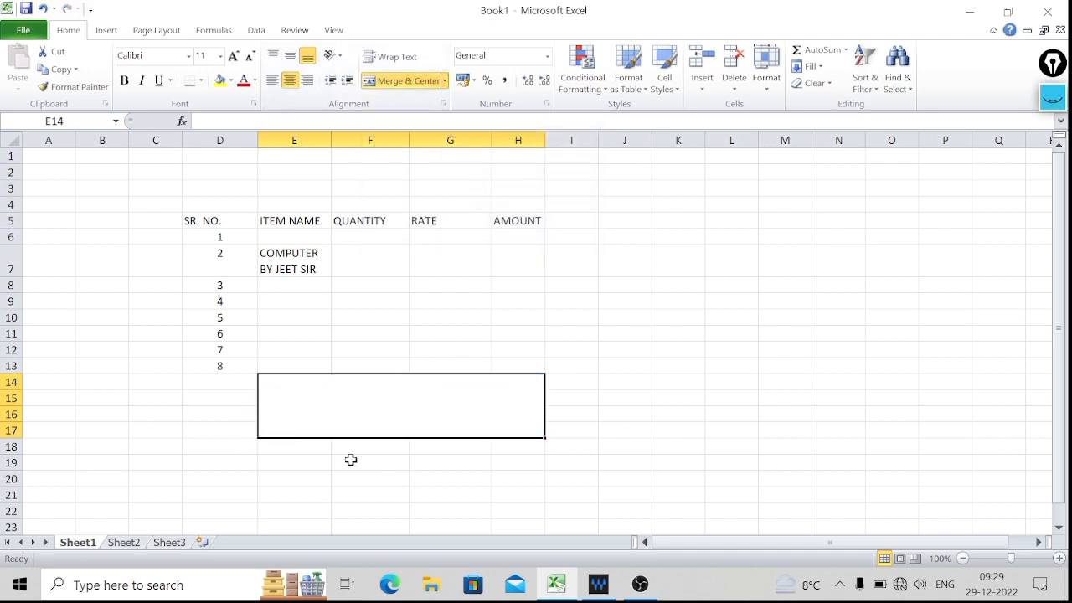
click(638, 397)
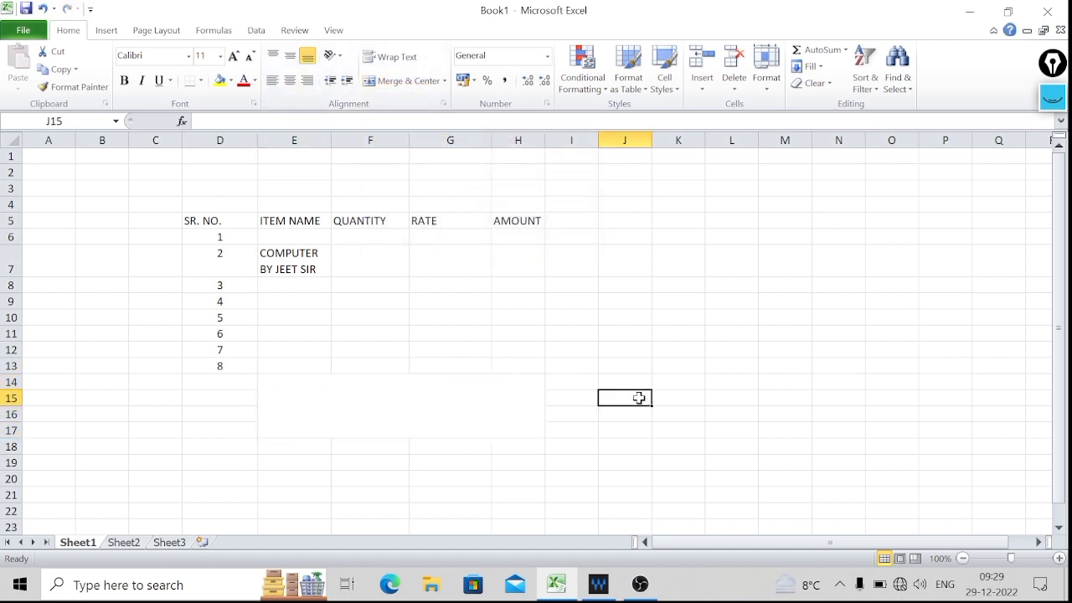
click(401, 424)
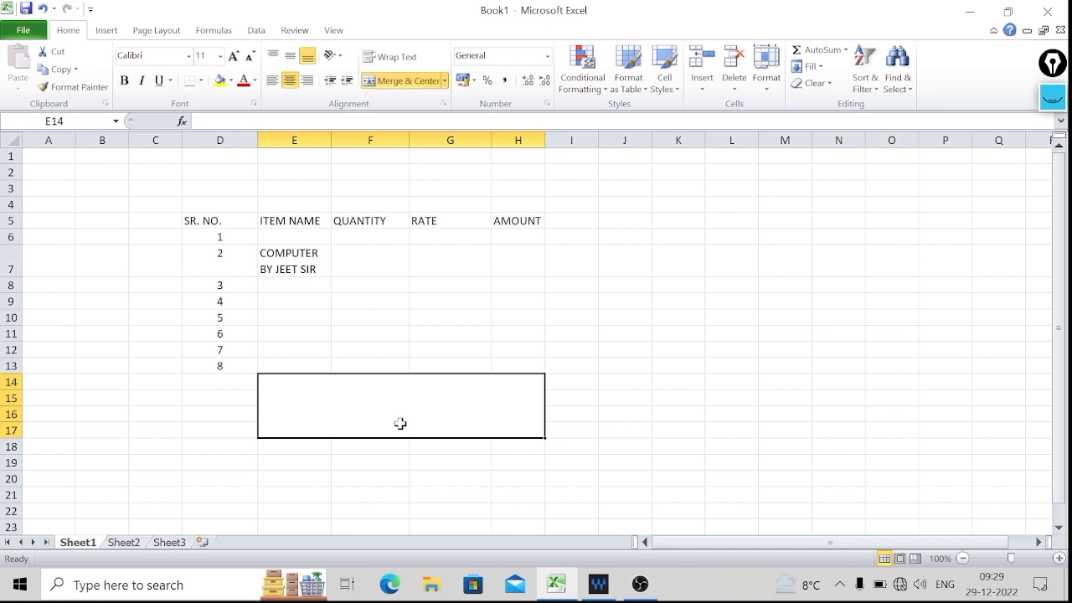
text(HFSHFDJFJFF)
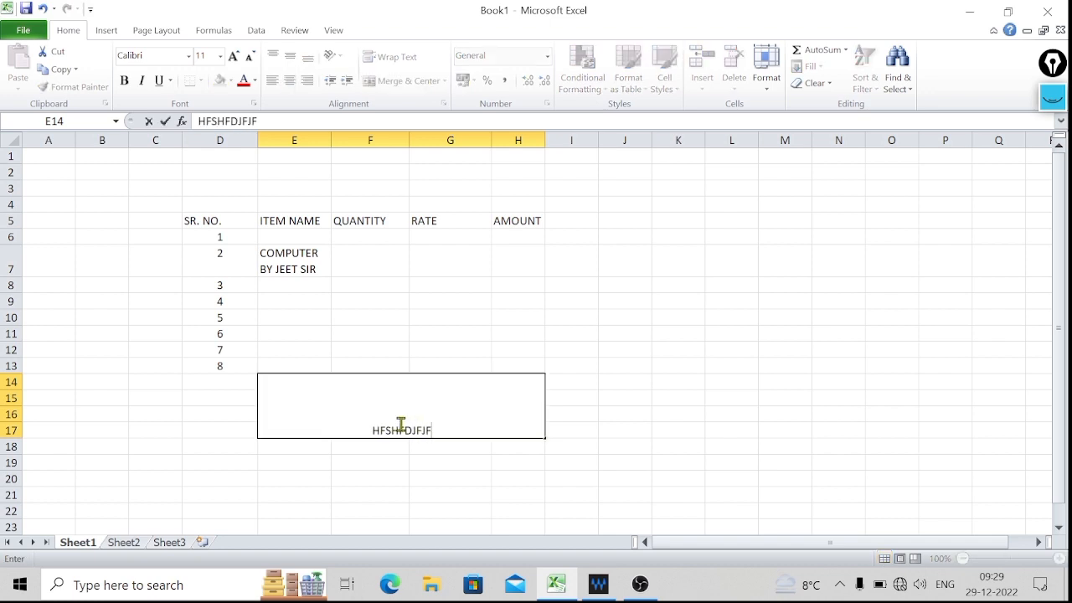
key(BackSpace)
key(BackSpace)
key(BackSpace)
key(BackSpace)
key(BackSpace)
key(BackSpace)
key(BackSpace)
key(BackSpace)
key(BackSpace)
key(BackSpace)
key(BackSpace)
Enter "COMPUTER BY" followed by the teacher's name in the merged cell E14:H17.
text(COMPUTER)
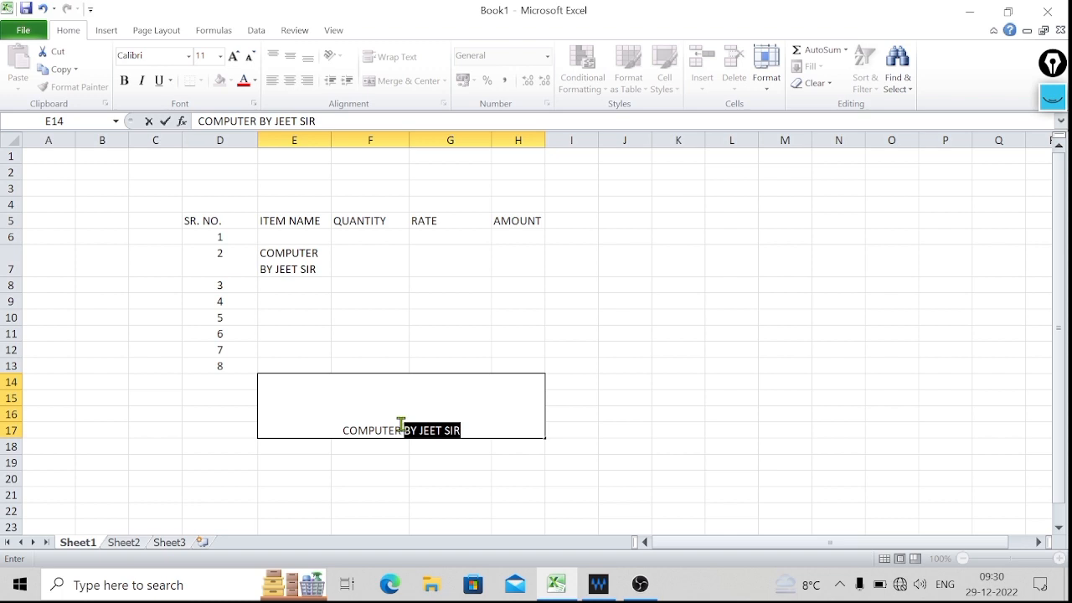
text( BY JEET SIR)
click(837, 356)
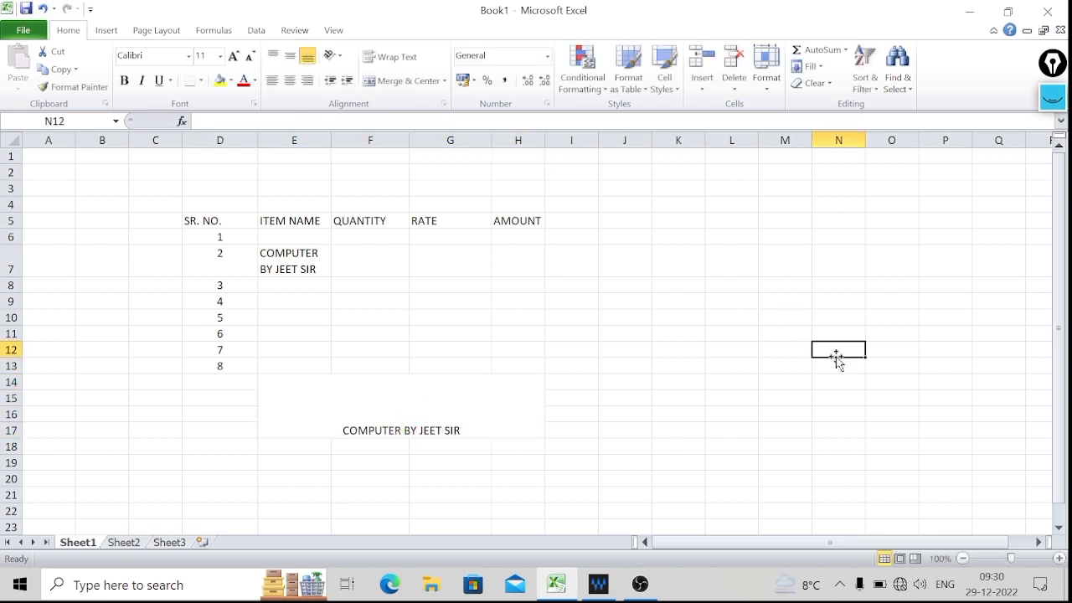
click(445, 81)
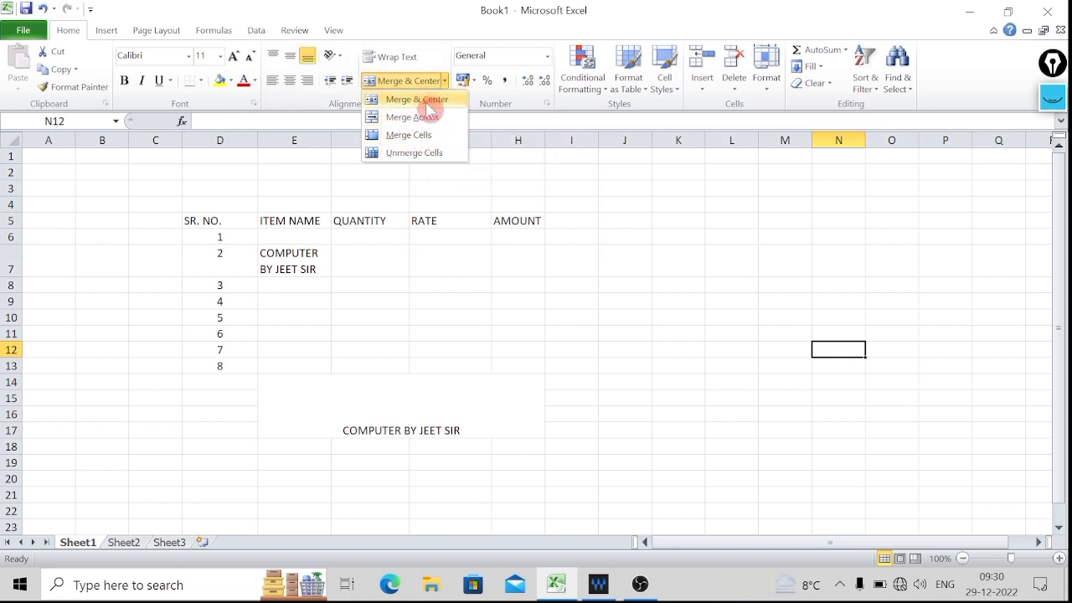
click(472, 377)
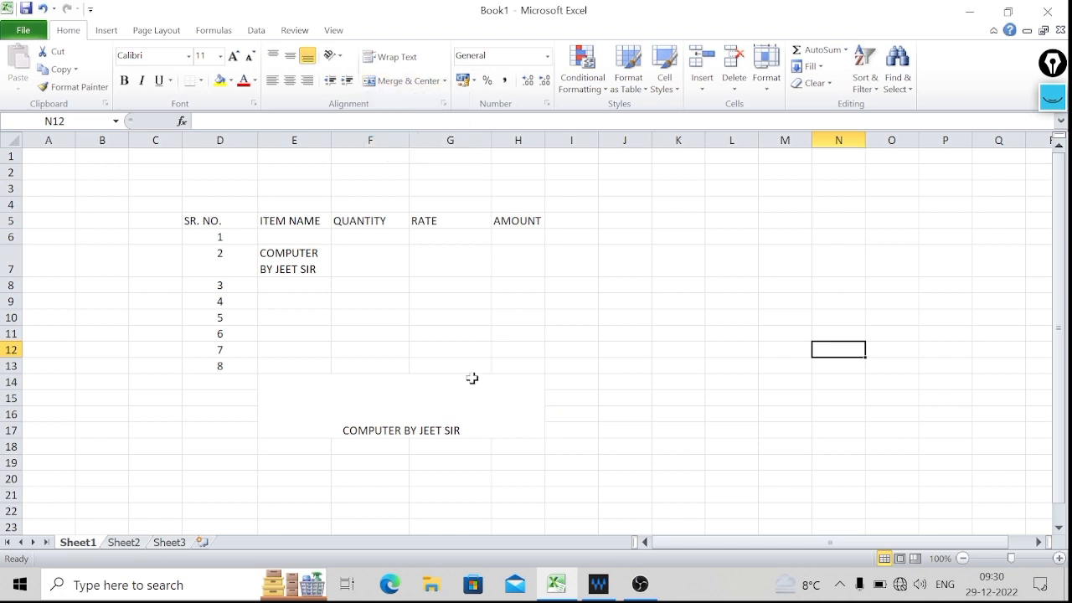
click(421, 412)
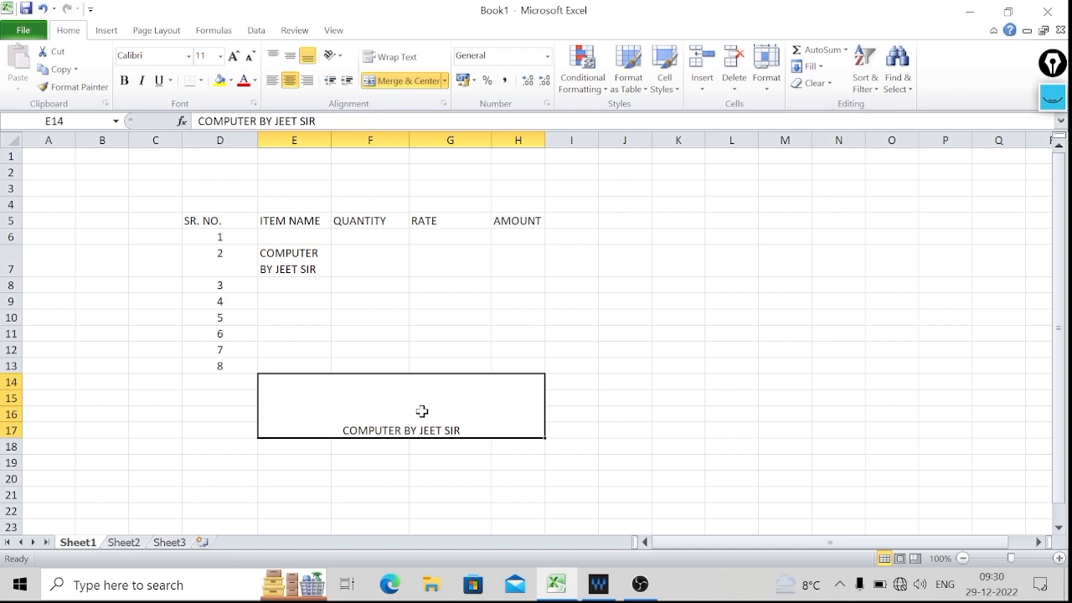
click(445, 80)
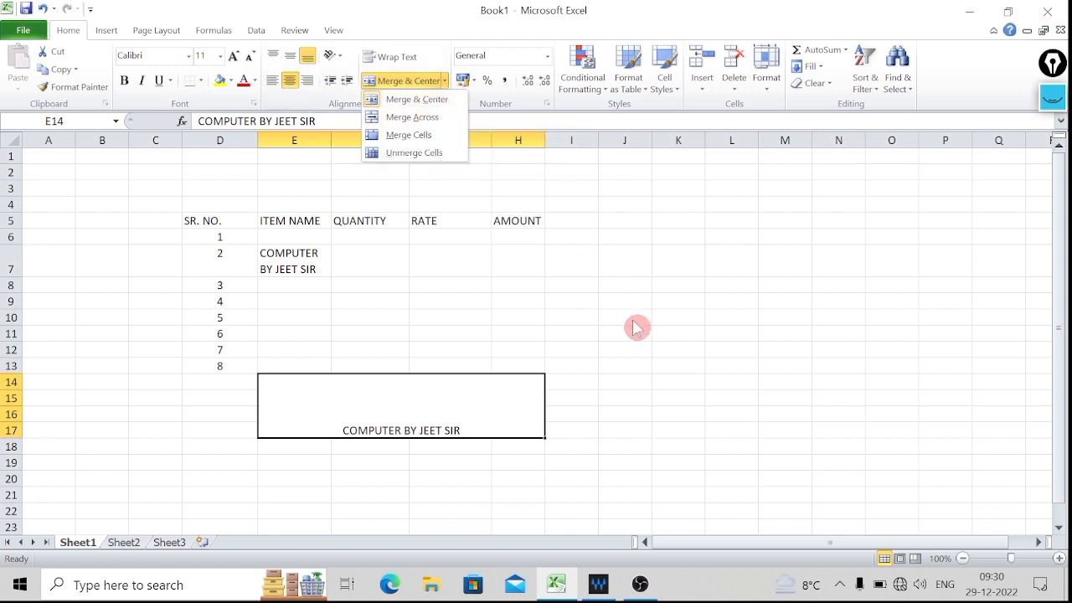
click(657, 355)
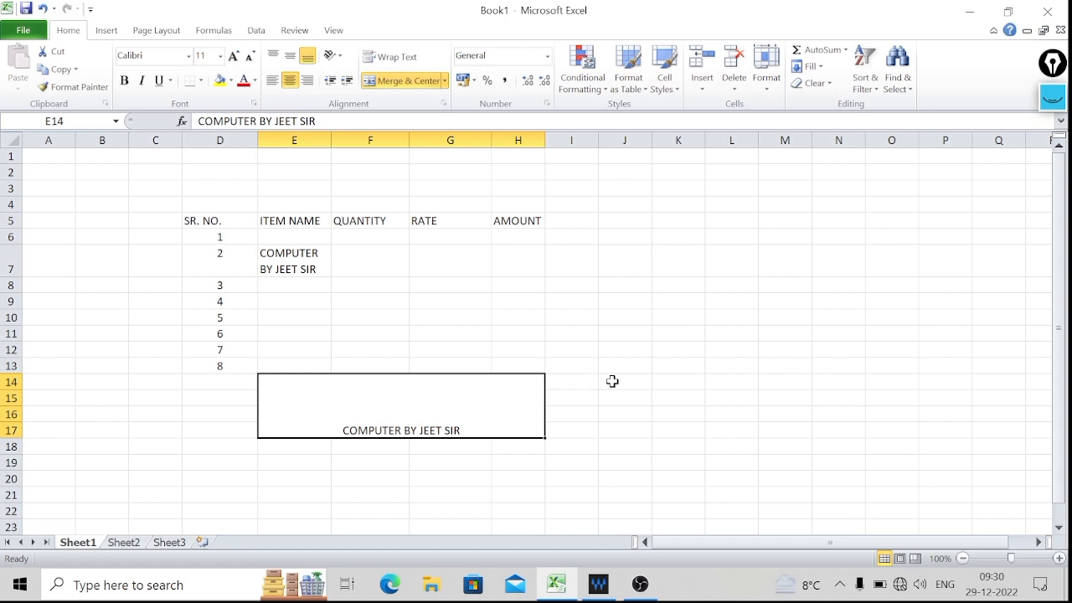
Merge the range J14:M16 row by row with Merge Across, and check the merged rows individually.
drag(612, 381, 773, 414)
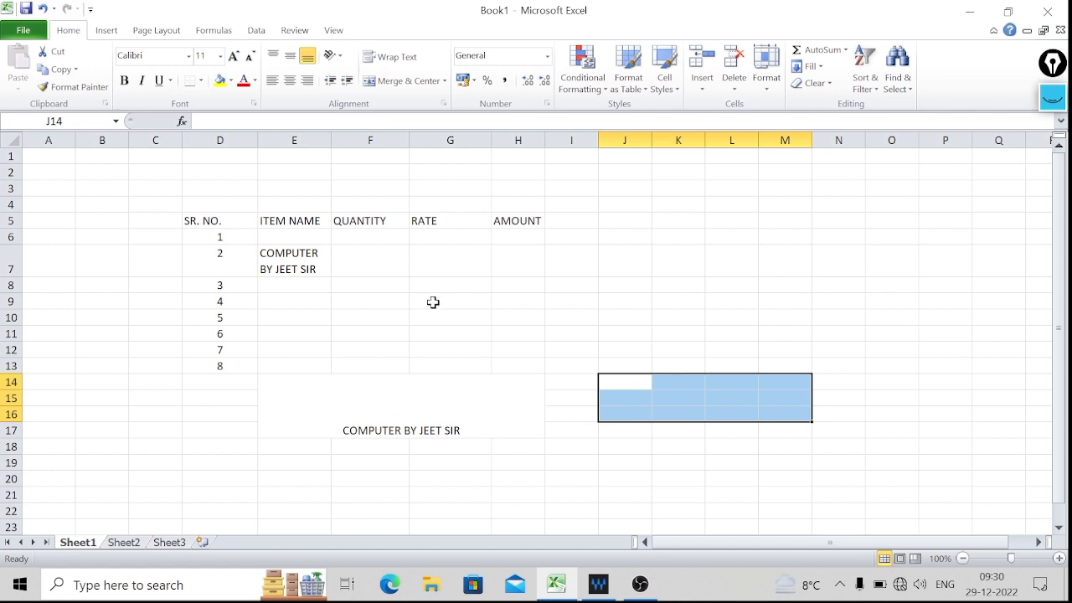
click(446, 80)
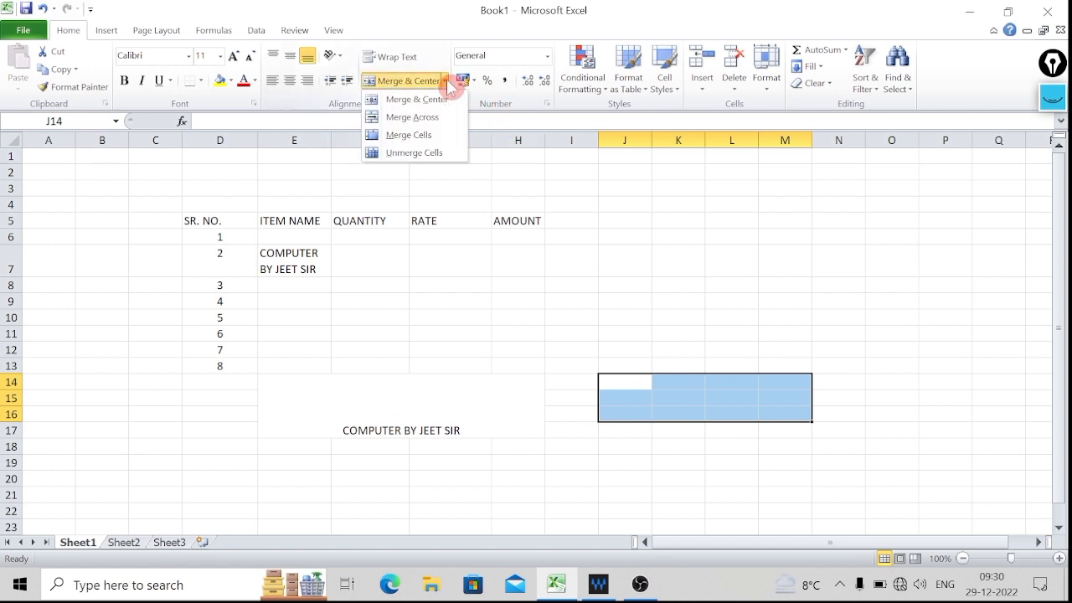
click(413, 118)
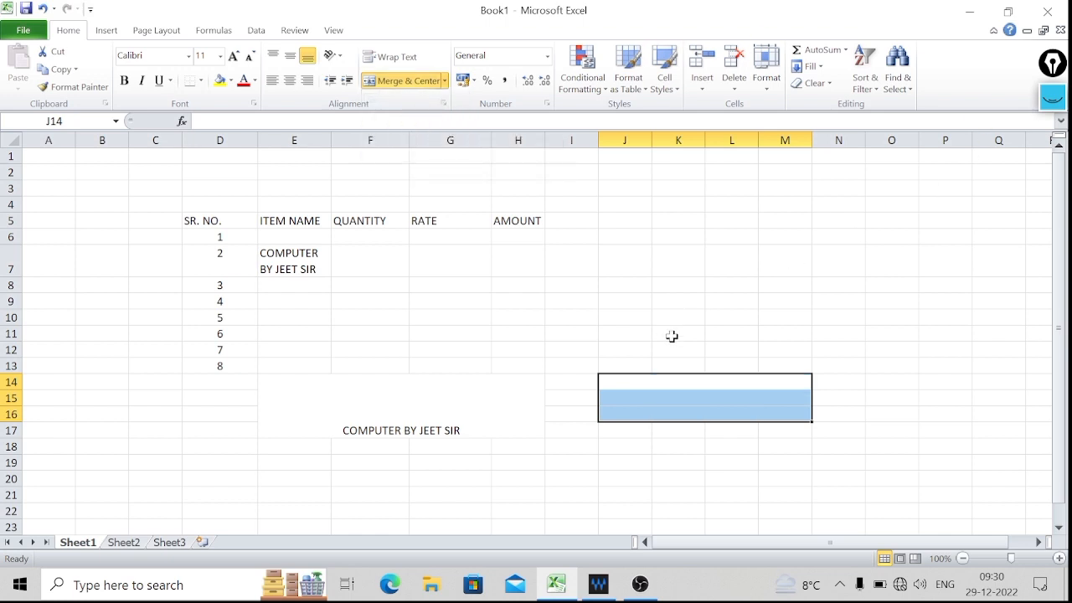
click(759, 350)
click(667, 386)
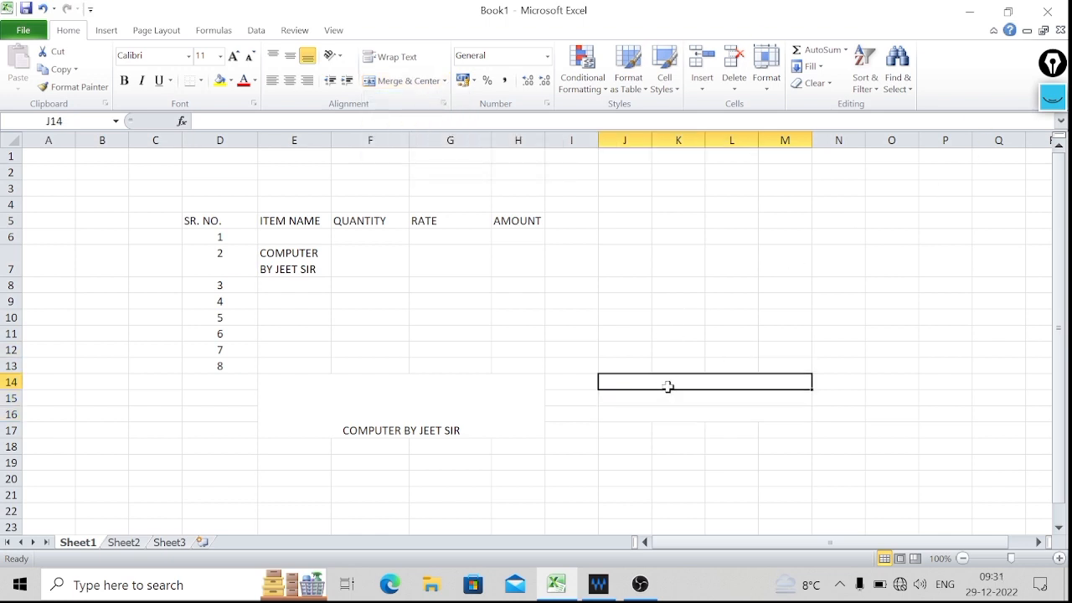
drag(675, 398, 688, 418)
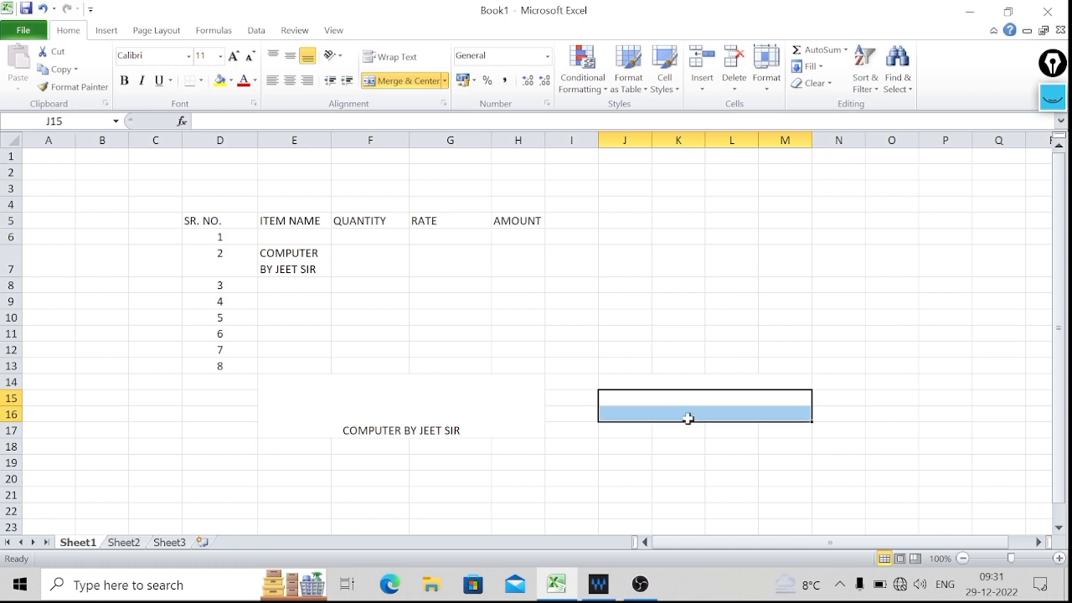
click(688, 418)
click(713, 399)
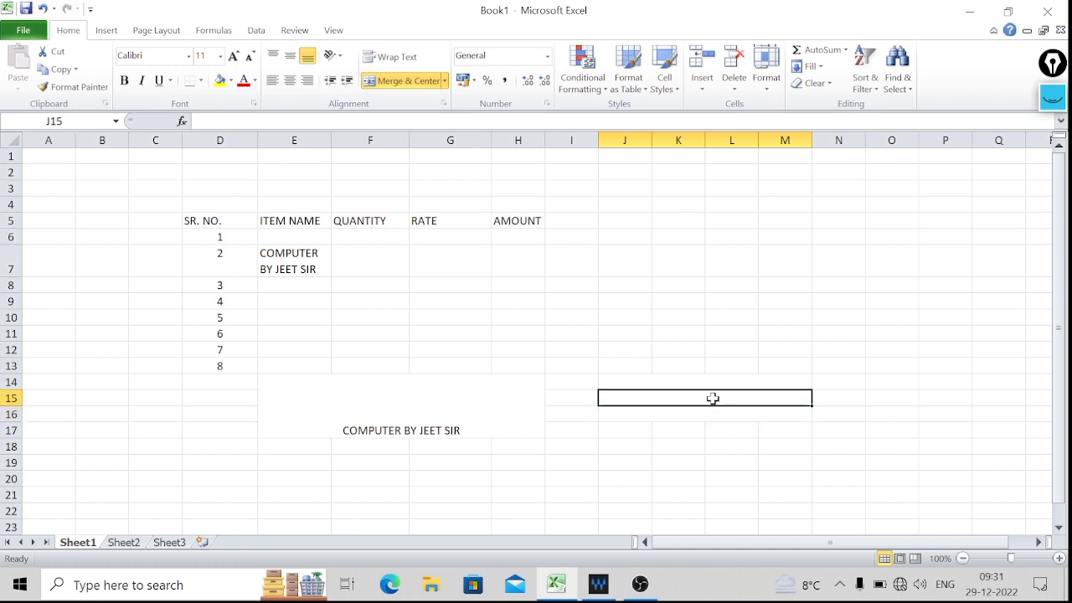
click(724, 380)
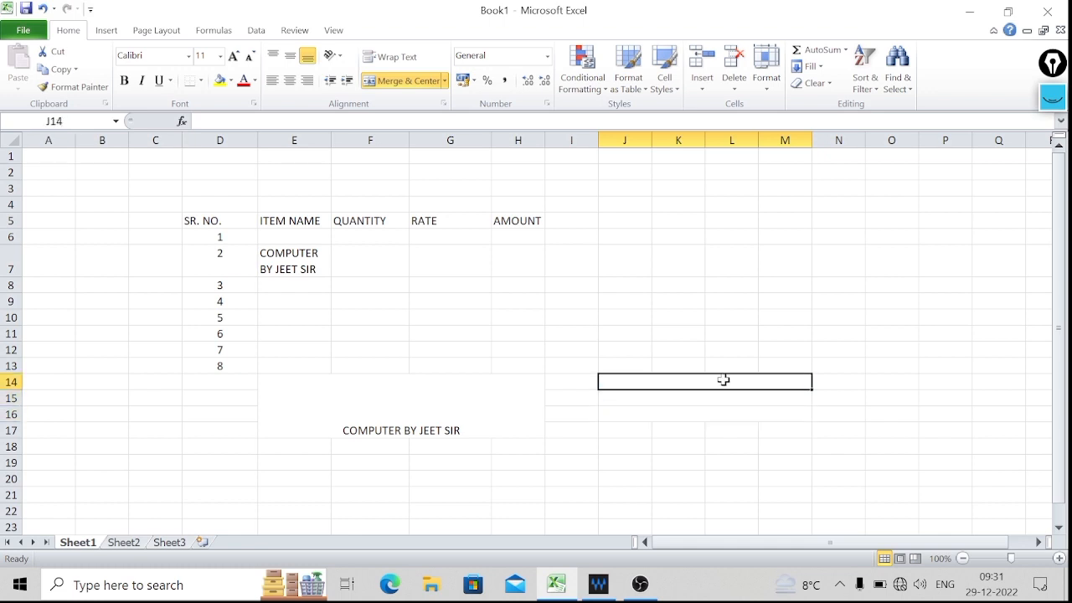
click(642, 254)
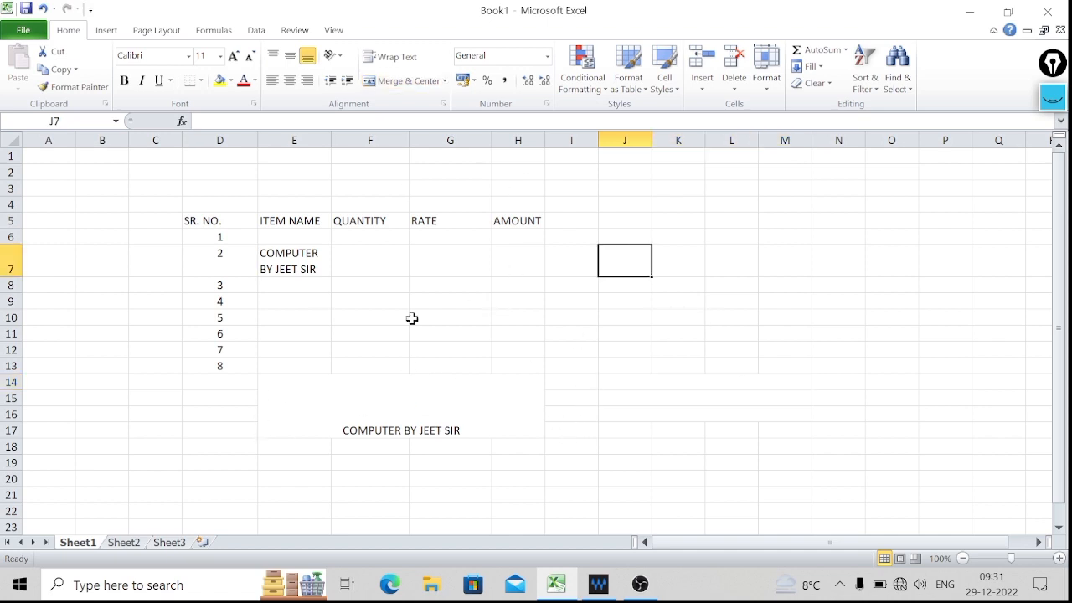
Apply All Borders to the merged cell E14:H17 and to the merged rows in J14:M16.
click(298, 386)
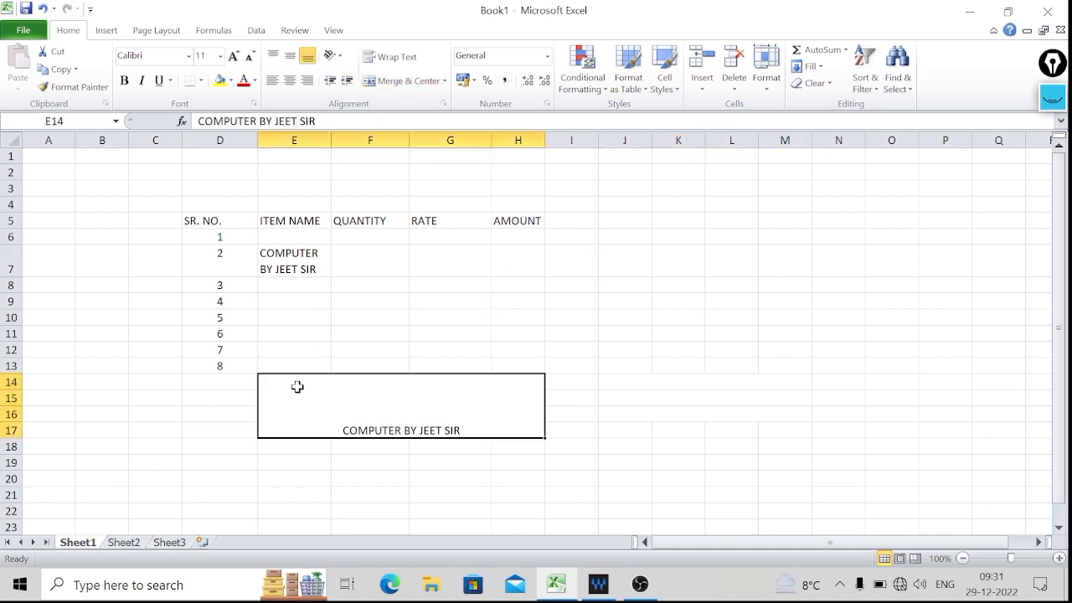
click(201, 80)
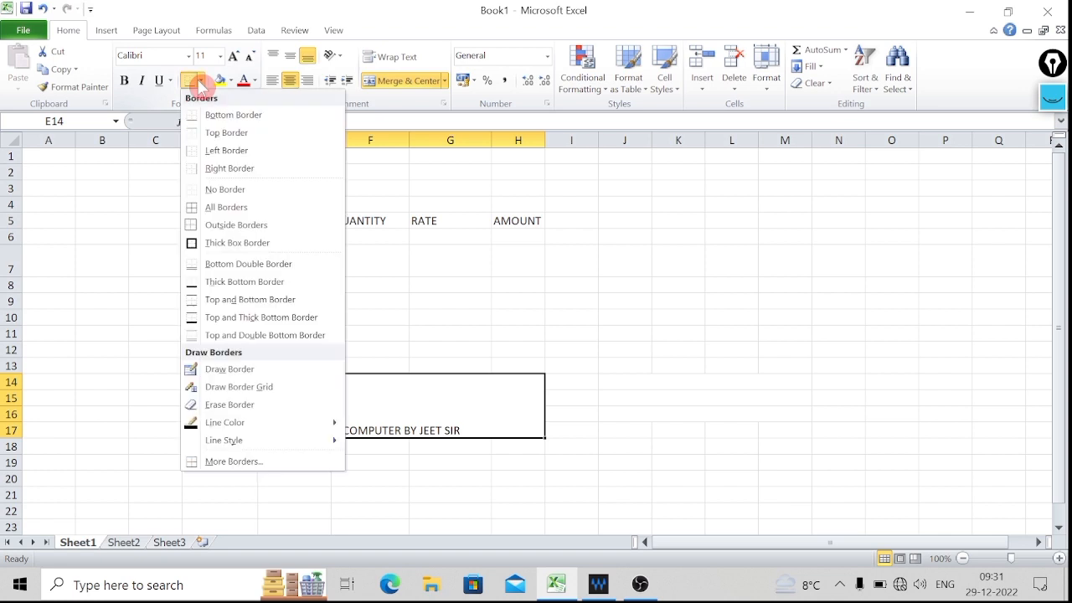
click(235, 207)
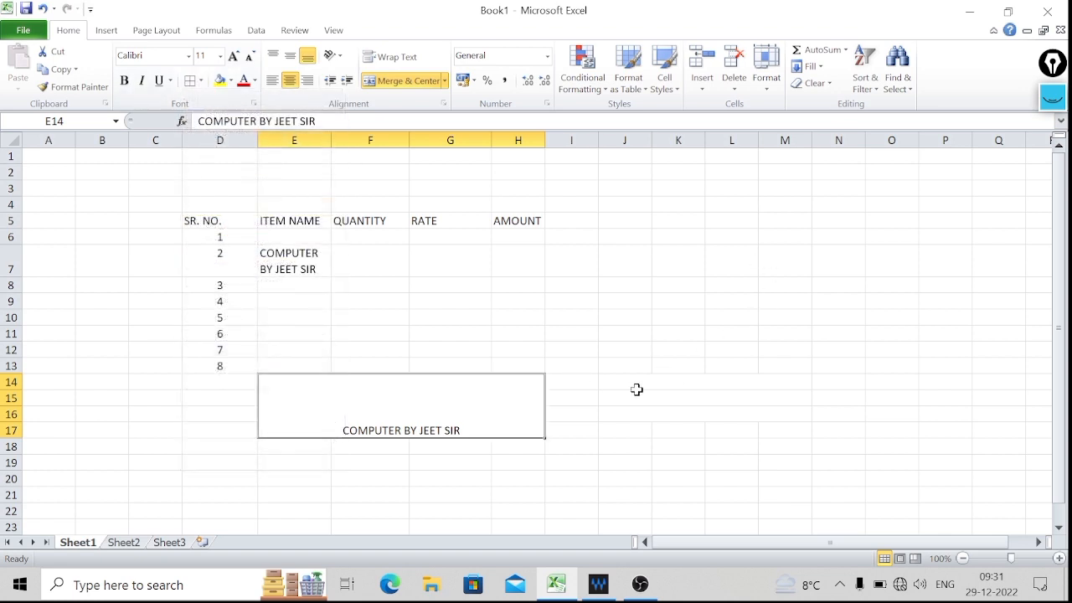
drag(632, 380, 701, 407)
click(191, 81)
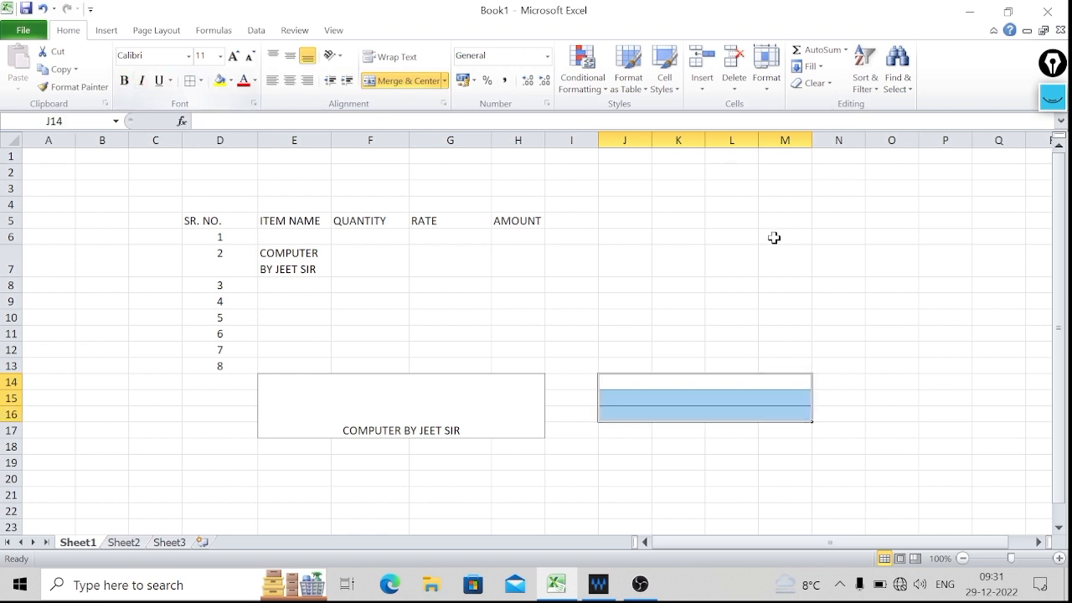
click(740, 254)
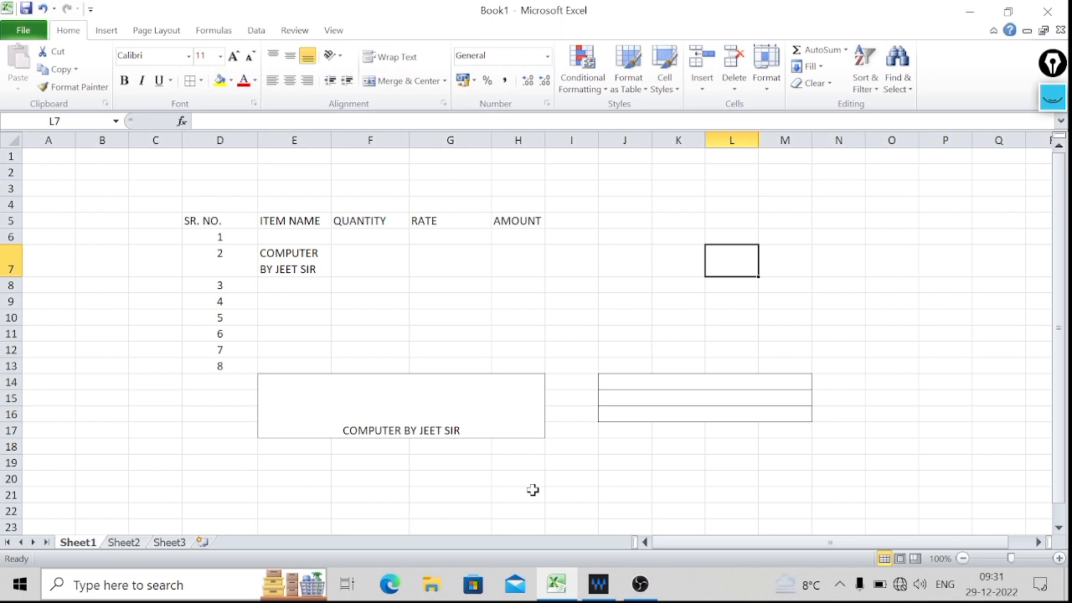
Merge the range E19:G23 into a single cell with the Merge Cells option.
scroll(533, 490, down, 2)
scroll(533, 490, up, 1)
scroll(533, 490, down, 1)
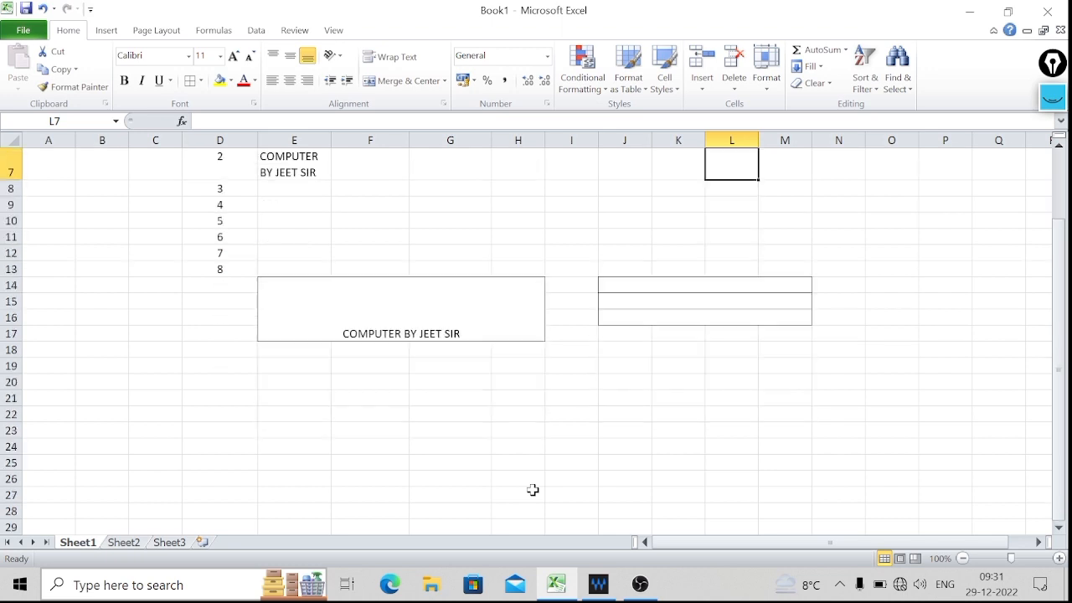
scroll(533, 491, down, 1)
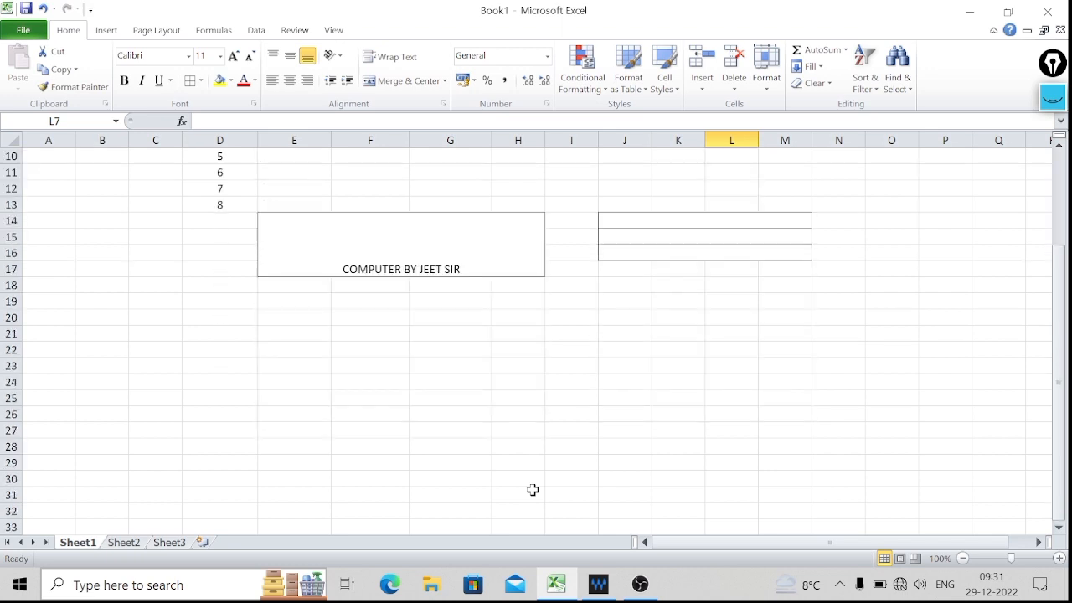
click(446, 80)
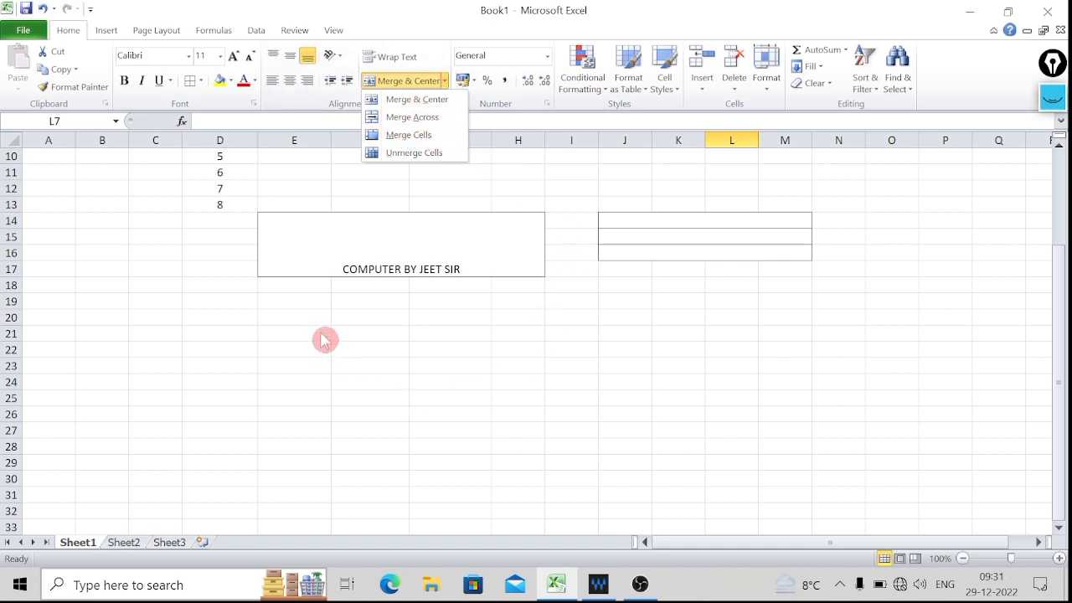
click(290, 312)
drag(277, 302, 484, 374)
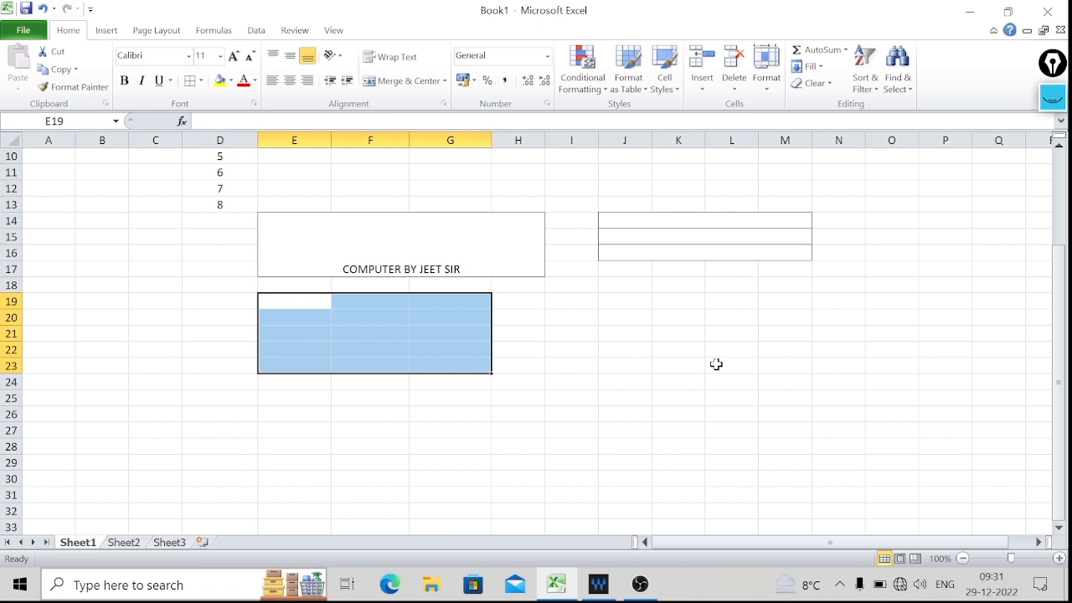
click(446, 80)
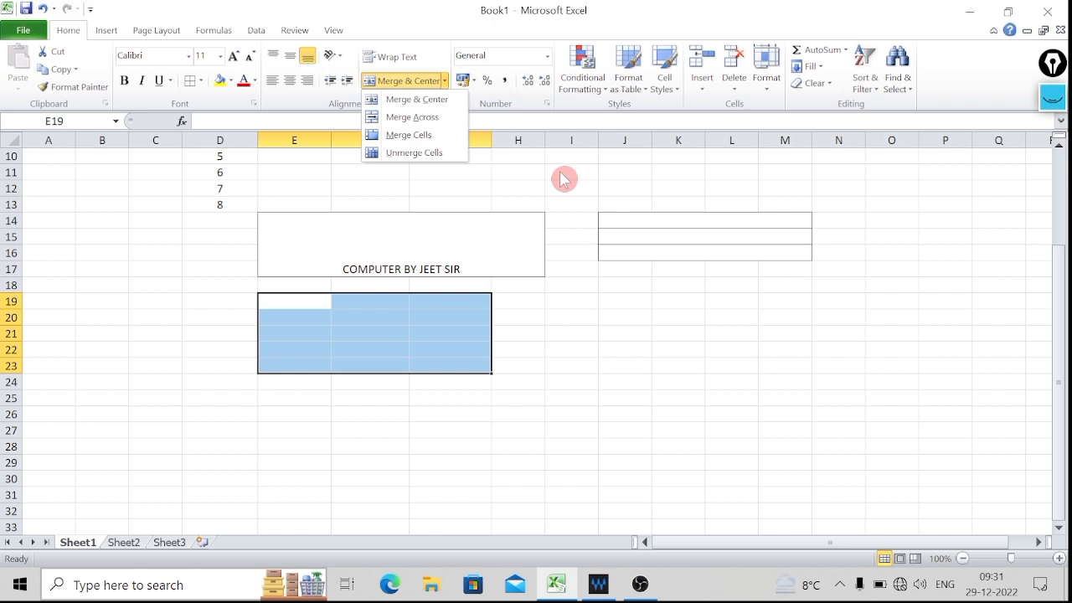
click(423, 139)
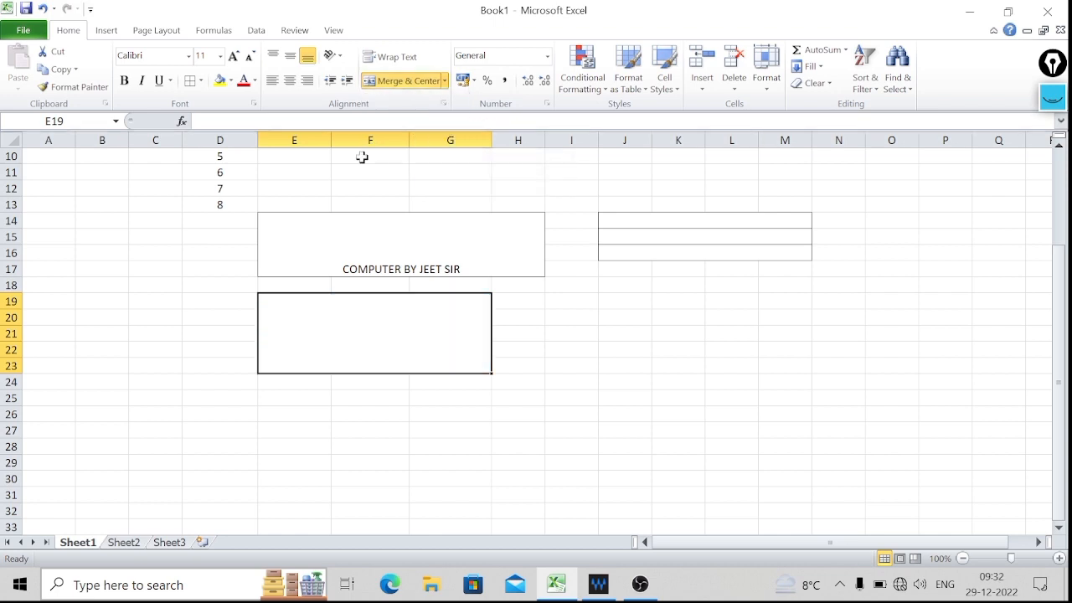
Apply All Borders to the merged cell E19:G23.
click(354, 431)
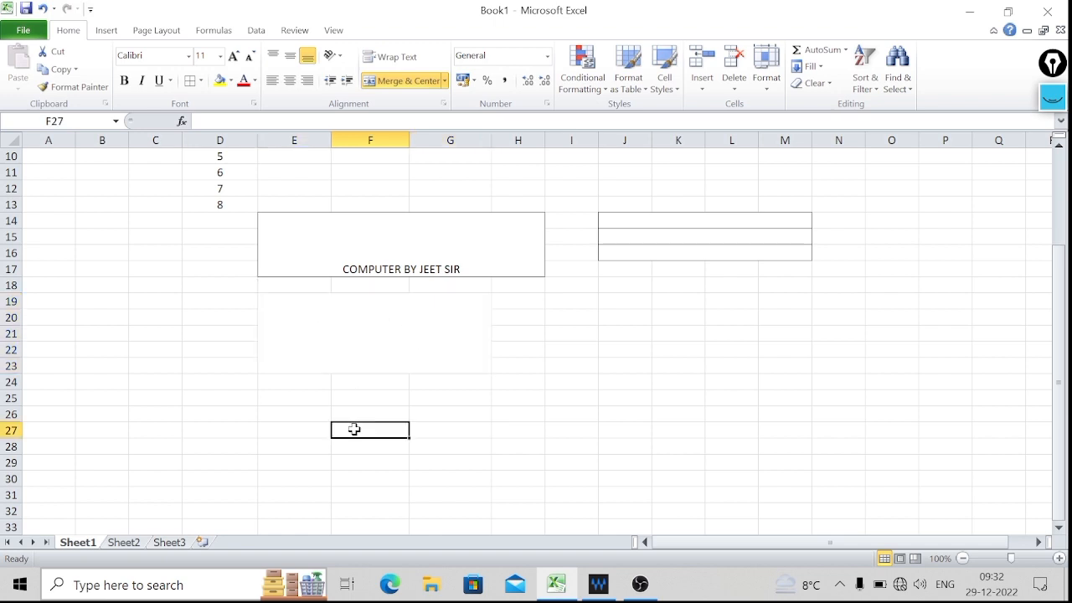
click(382, 314)
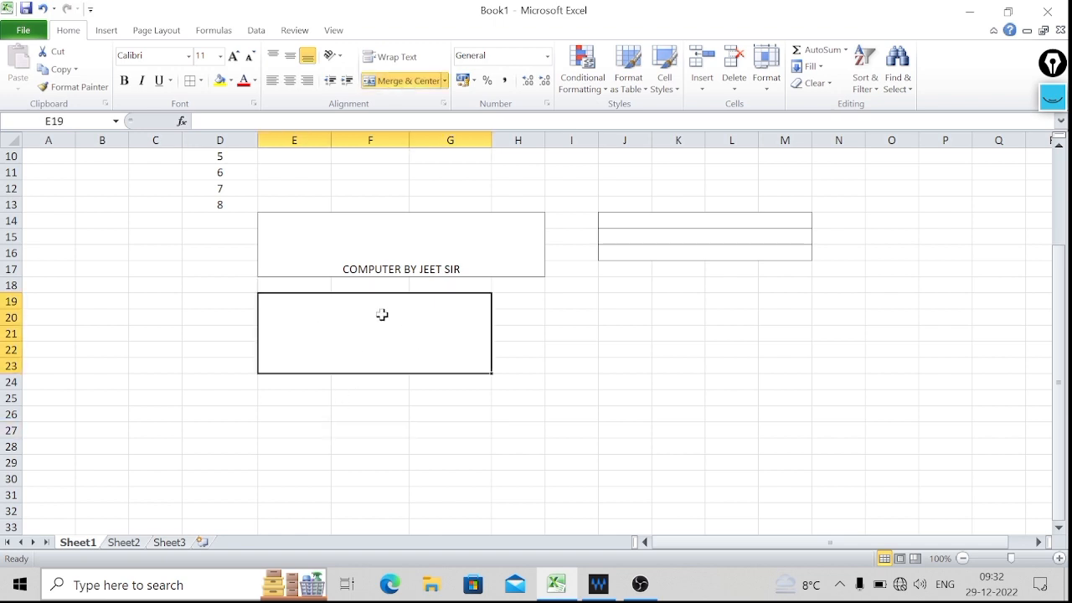
click(469, 227)
click(398, 325)
click(189, 79)
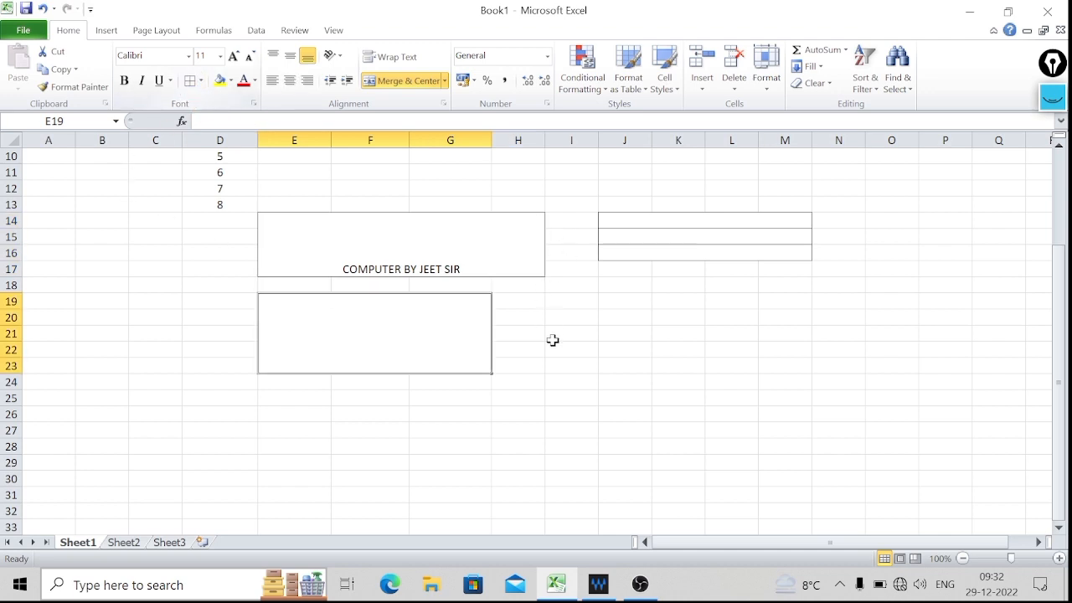
click(552, 340)
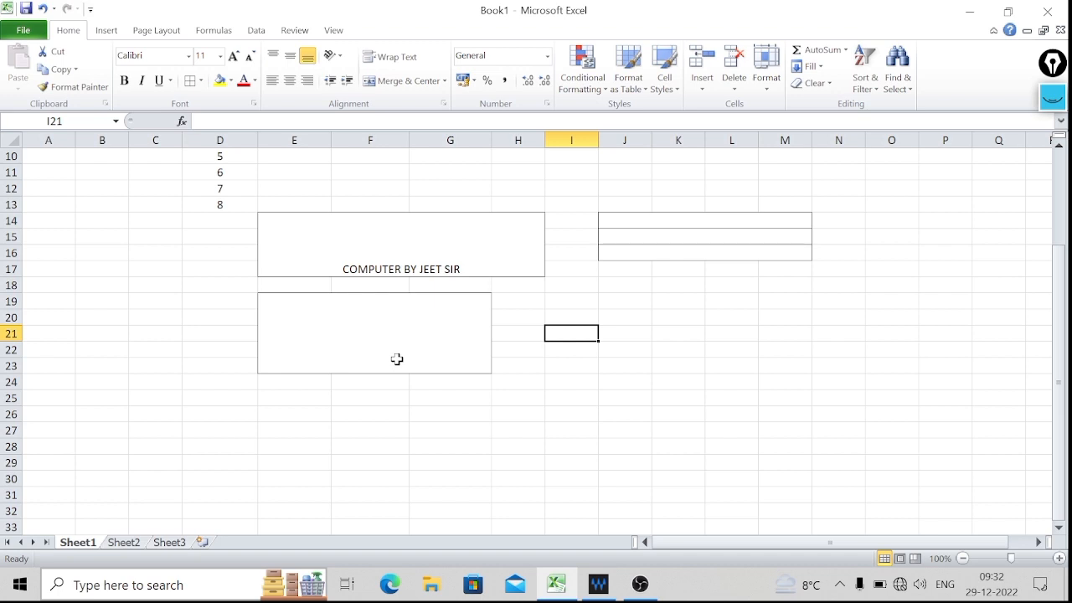
Enter "COMPUTER BY" followed by the teacher's name in the merged cell E19:G23.
click(427, 250)
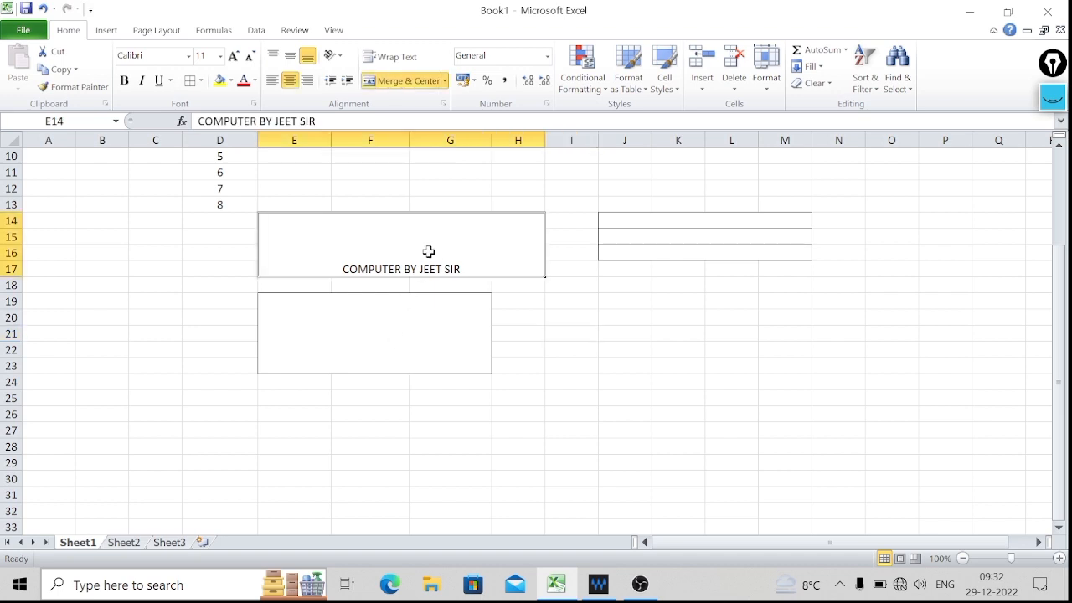
double_click(379, 330)
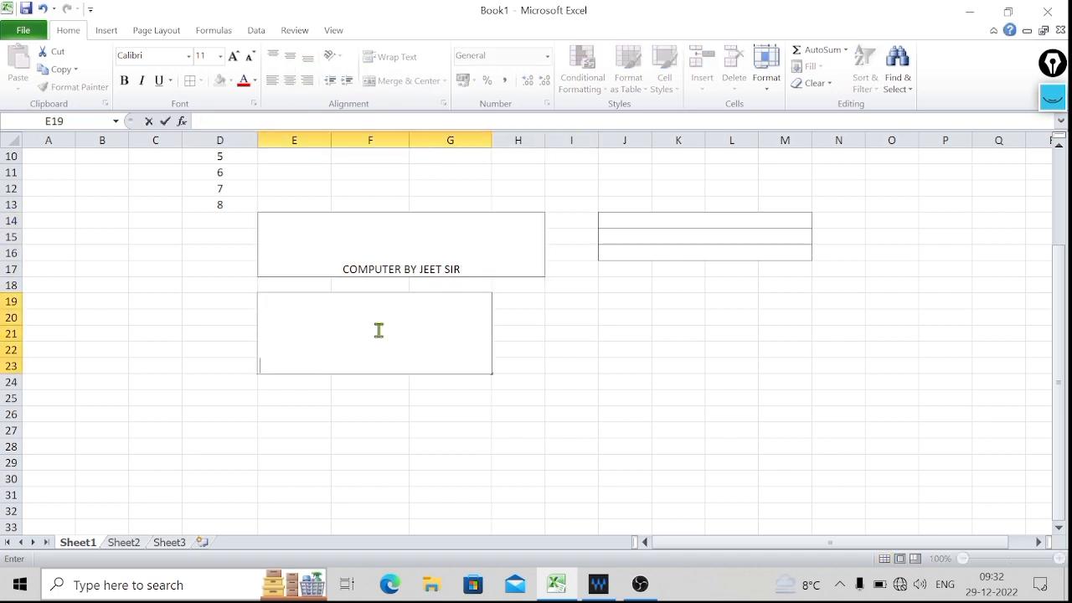
text(COMPUTER B)
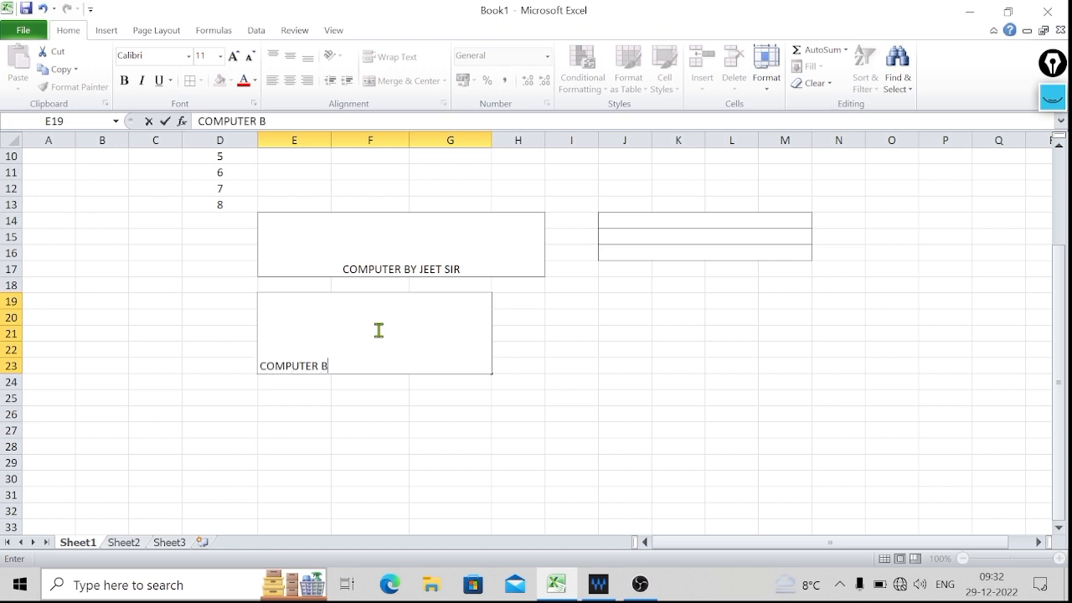
text(Y JEET SIR)
click(469, 409)
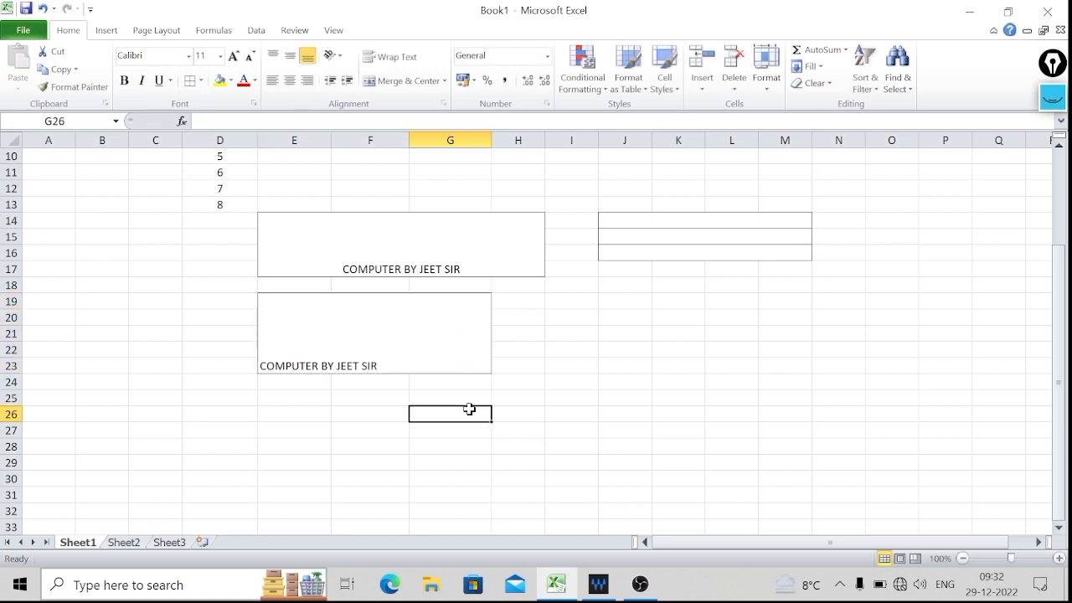